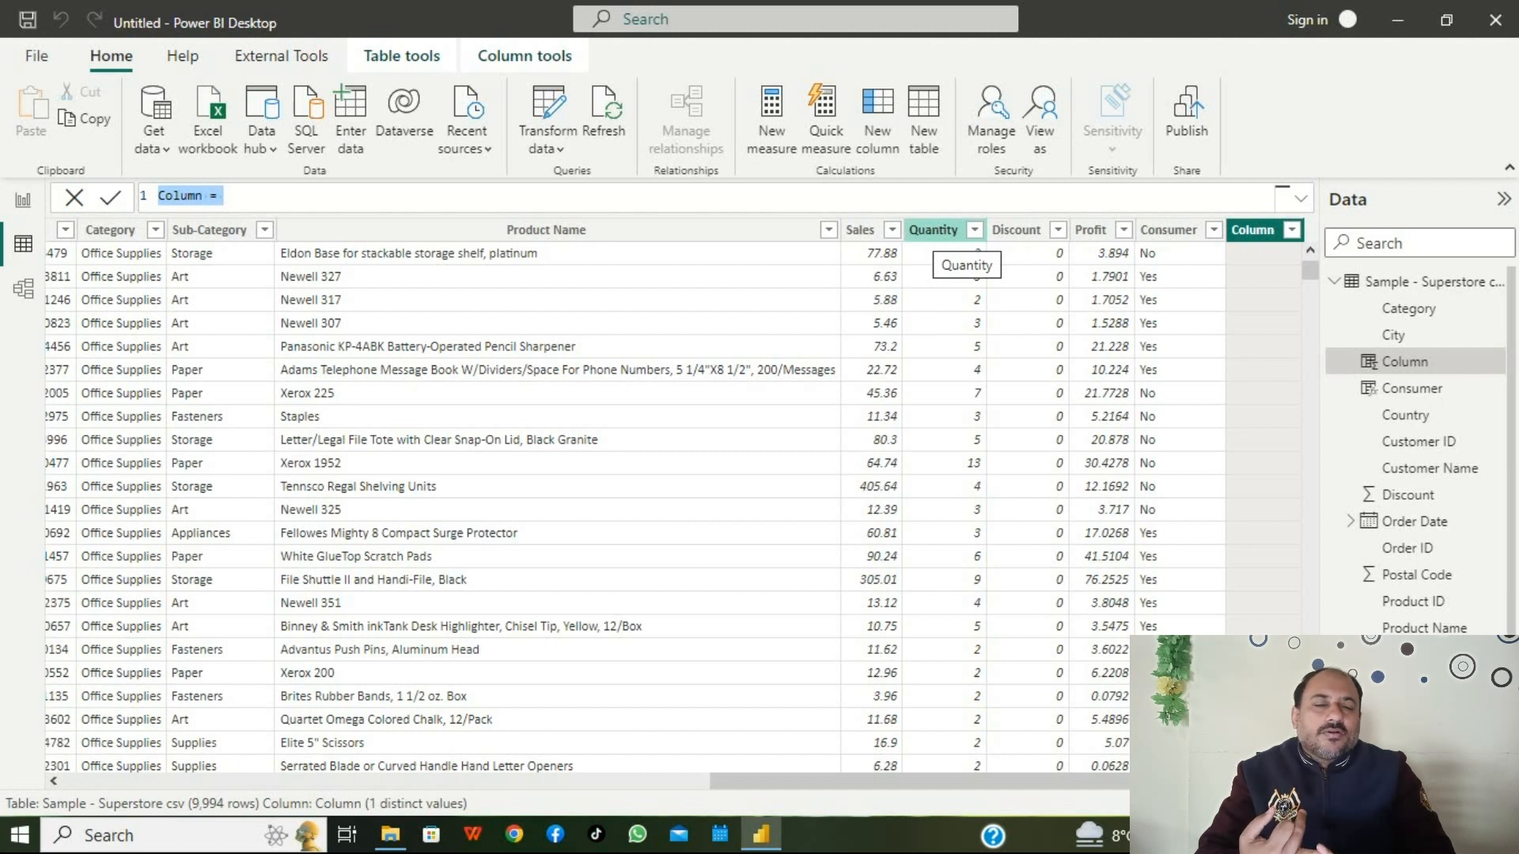
Step: Name the new calculated column OR_DAX and begin its formula with the OR function
double_click(181, 196)
type("OR")
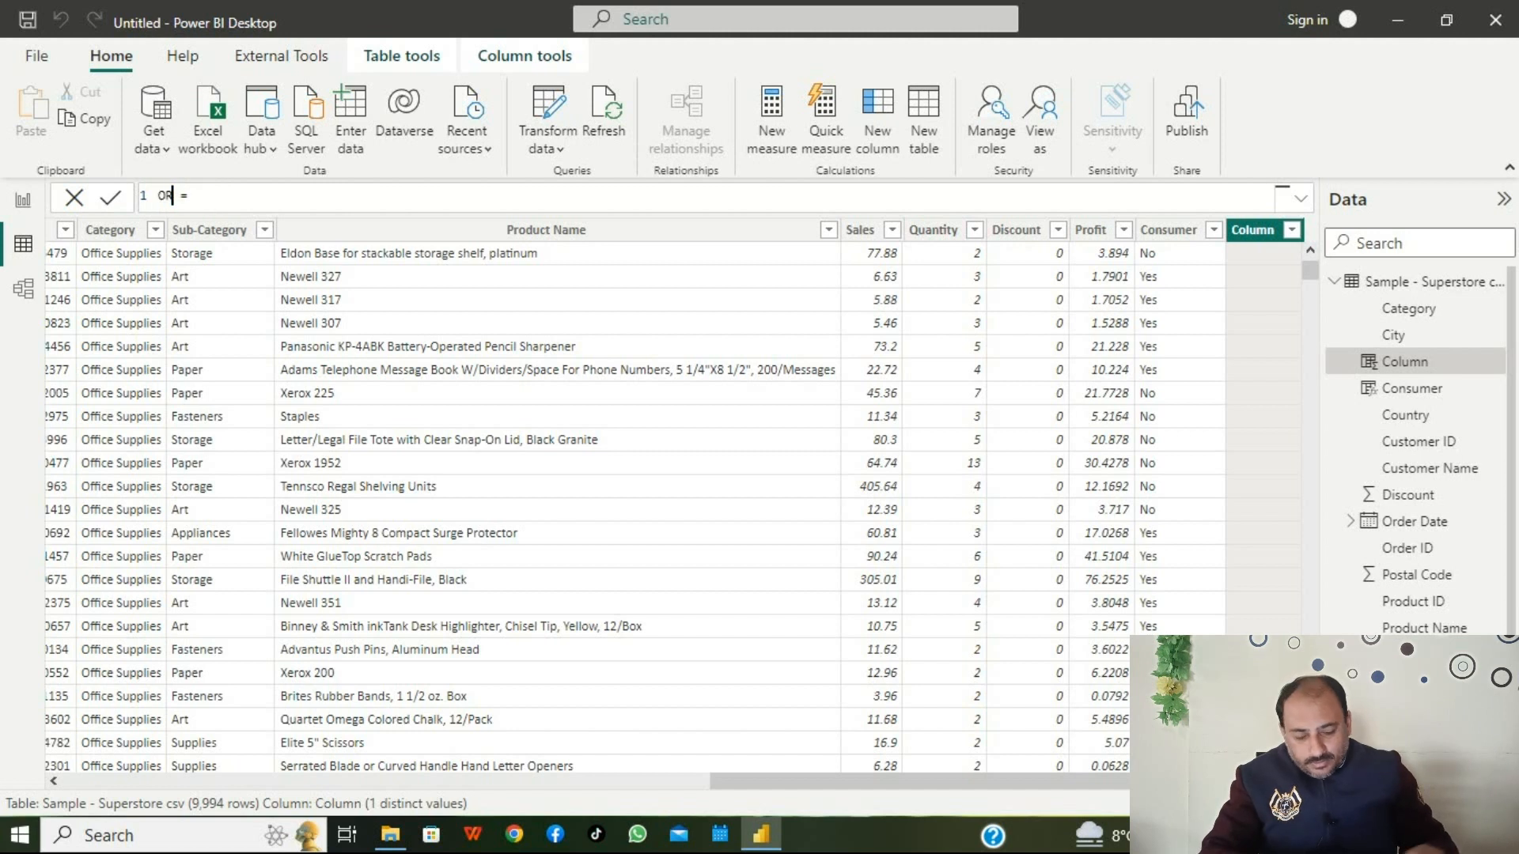
type("_DAX")
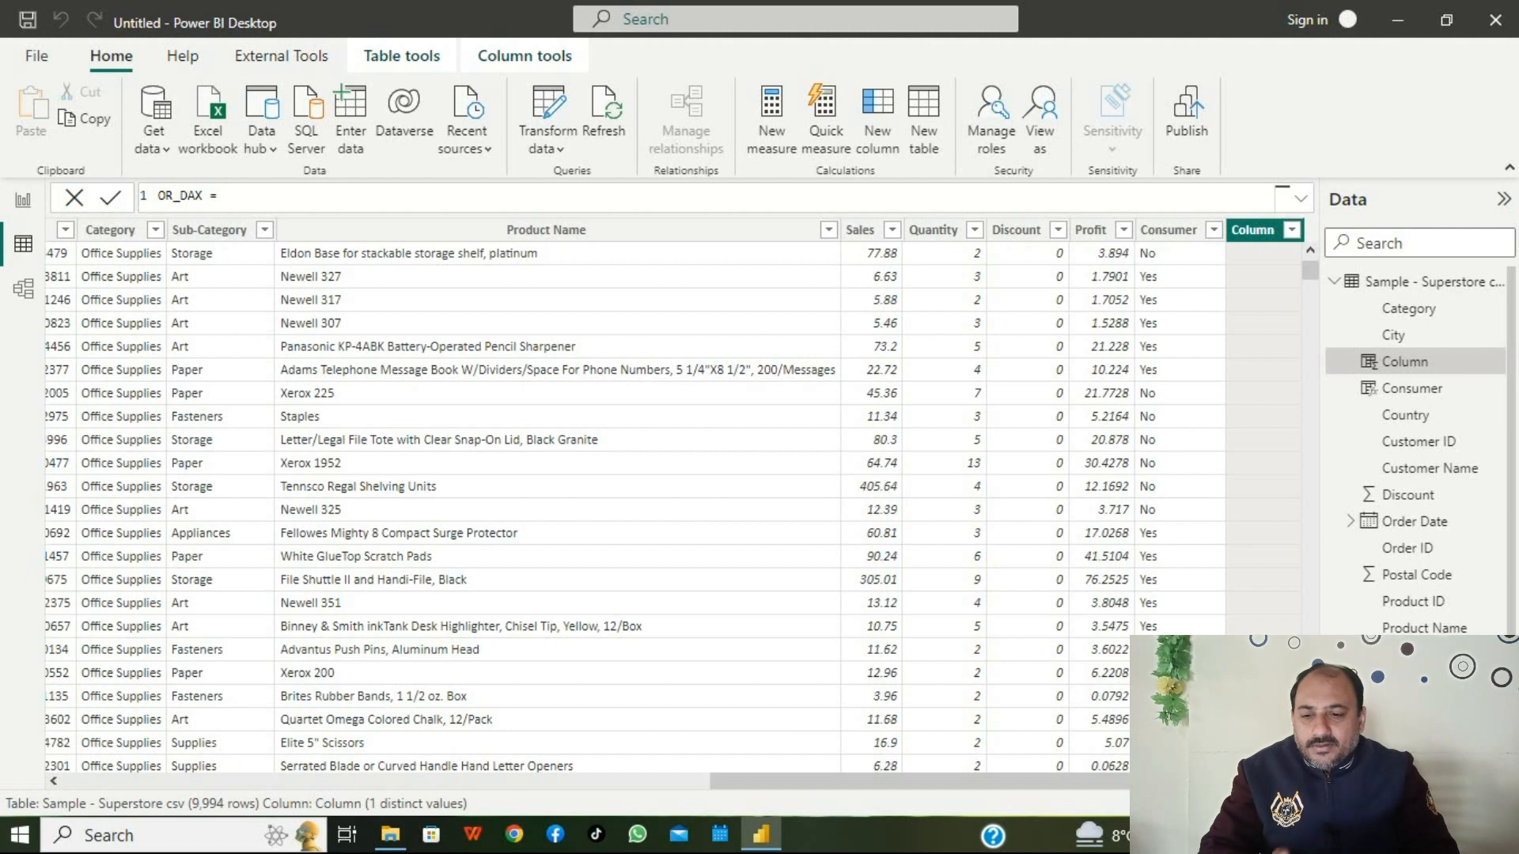
type("OR")
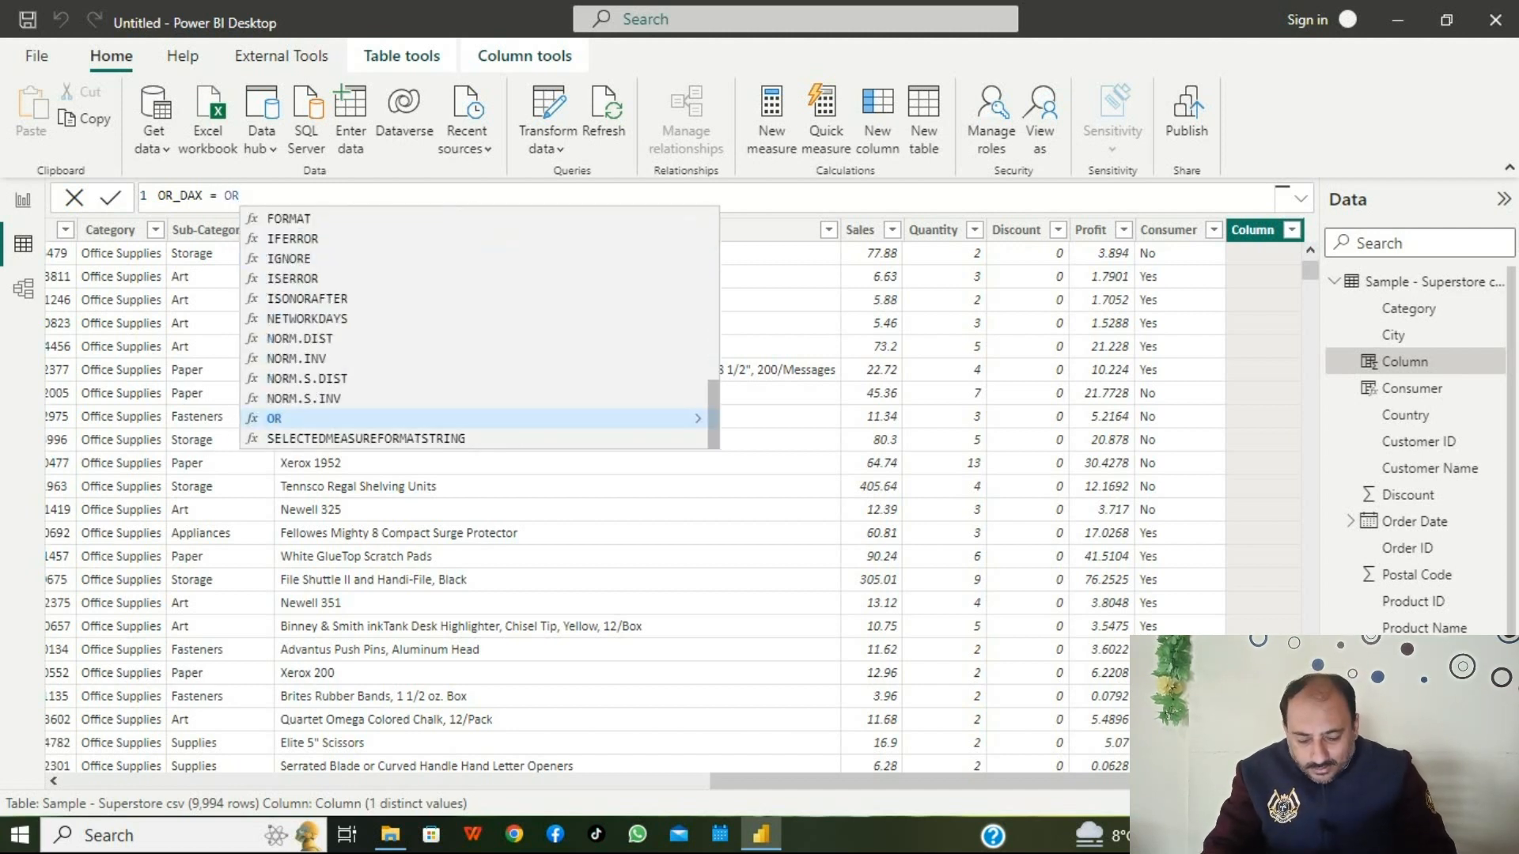
type("(")
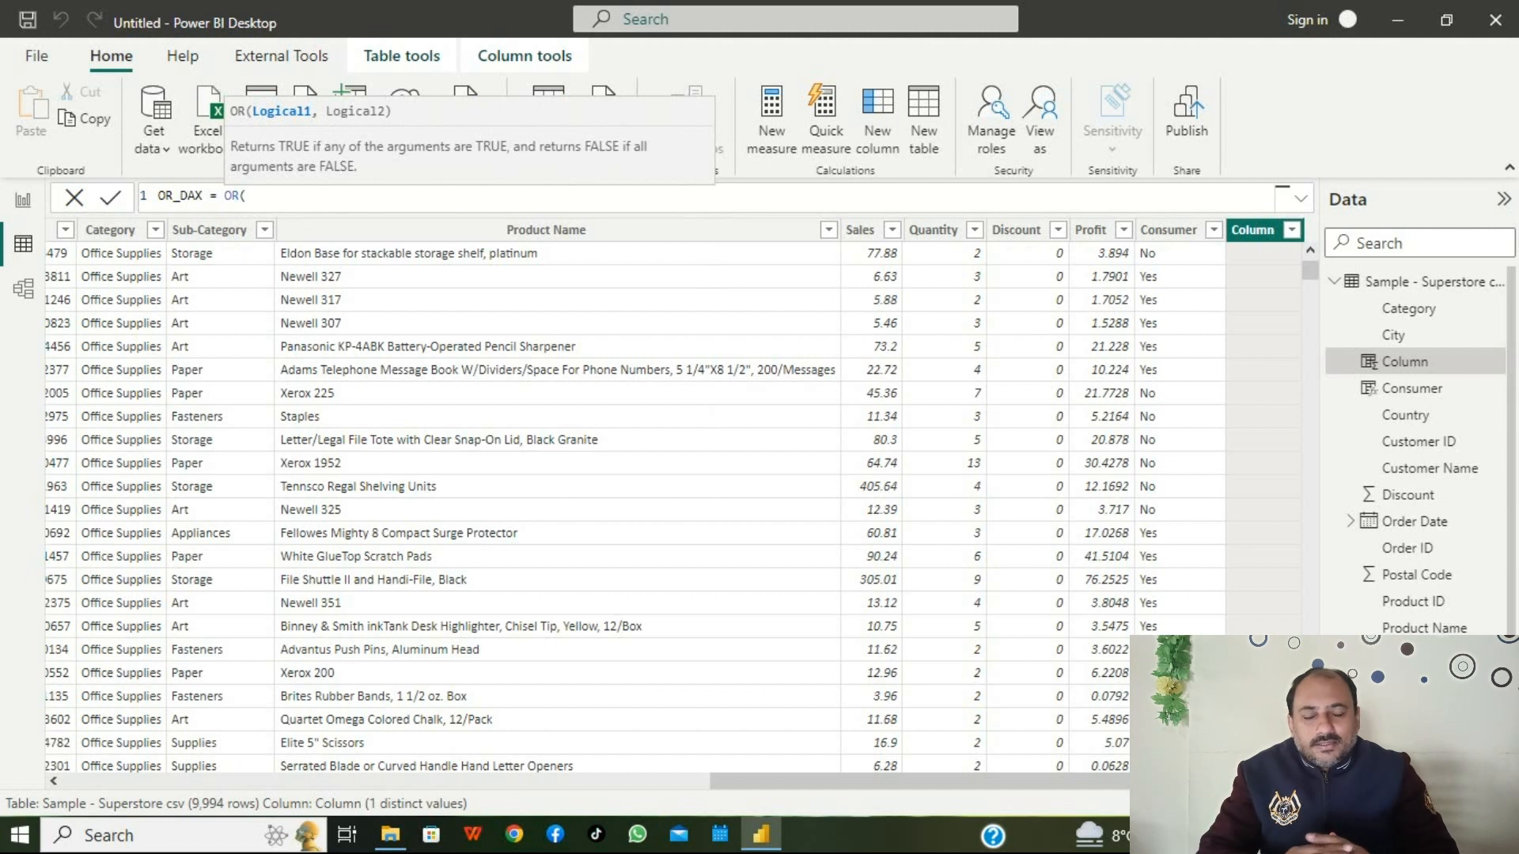
Step: Enter [Segment]="Consumer" as the first logical argument of the OR function
type("[se")
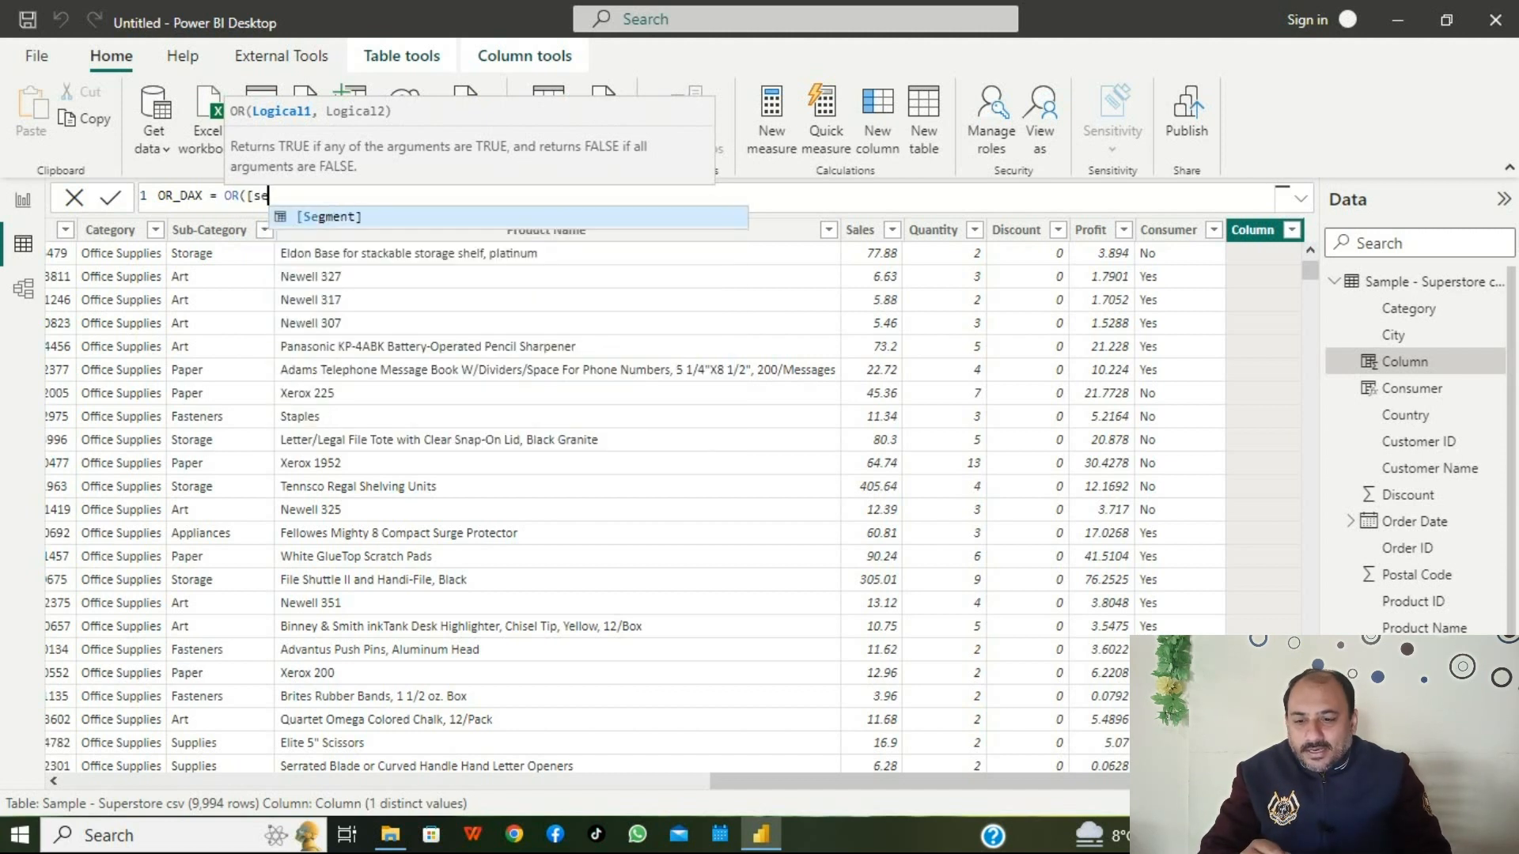
key("Tab")
type("=\"")
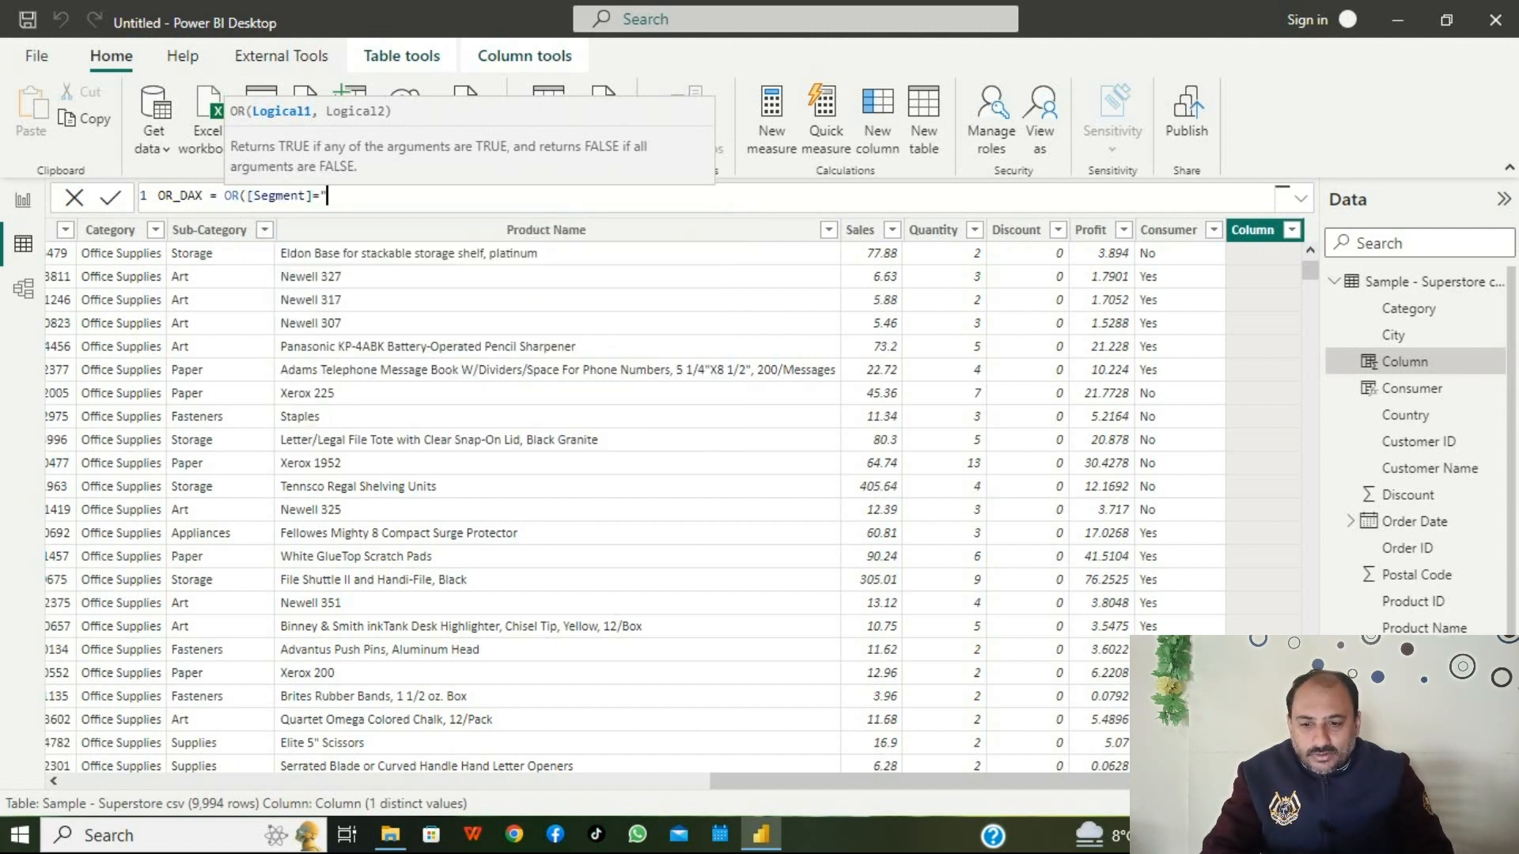
type("Con")
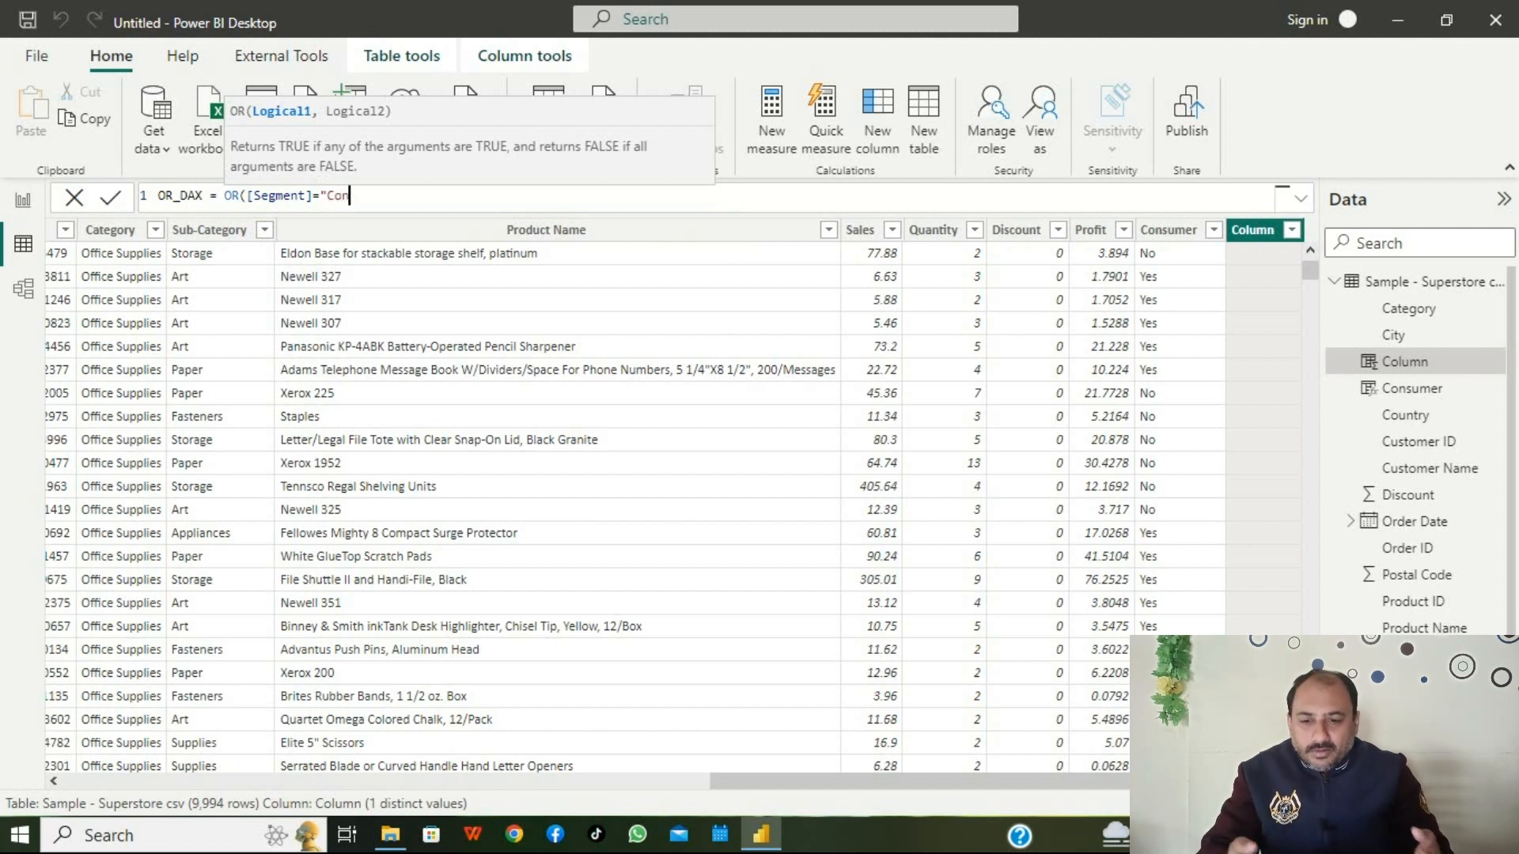
type("sumer\",")
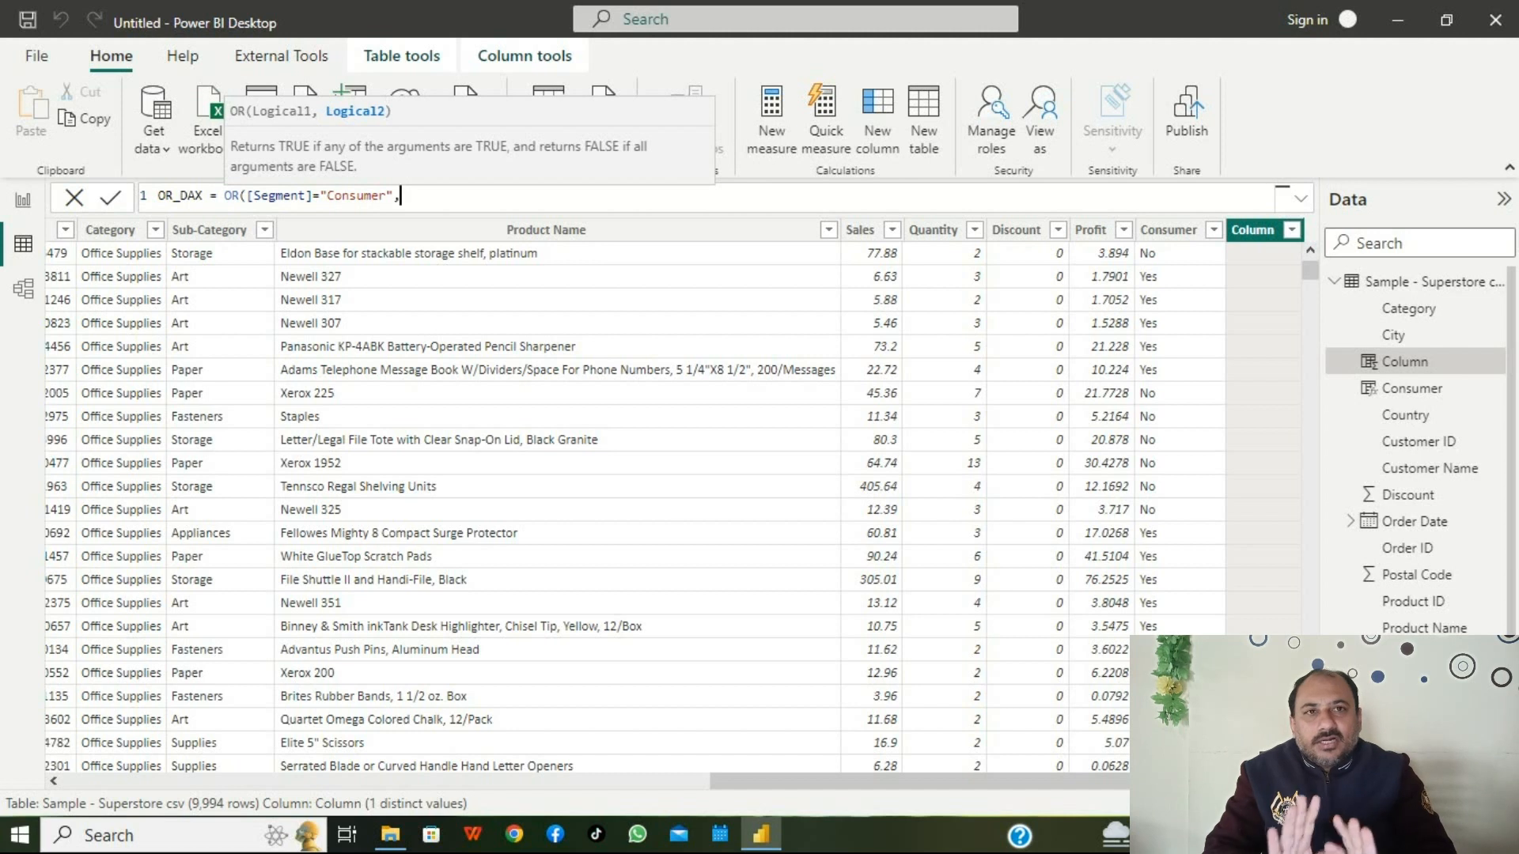
Step: Add [Sub-Category]="Art" as the second OR argument, then close and commit the OR_DAX formula
type("[")
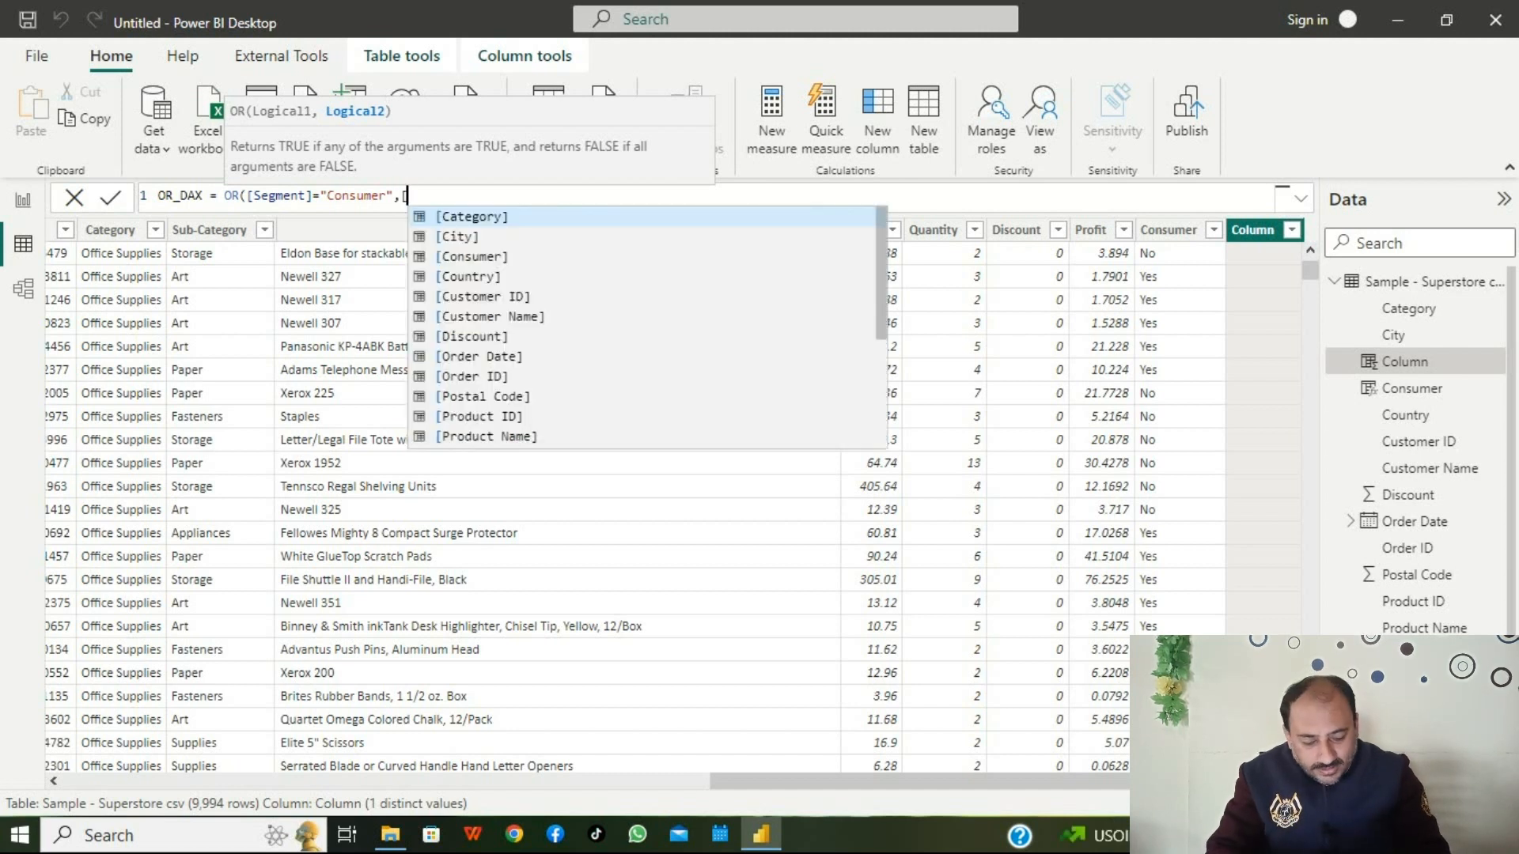
type("Sub")
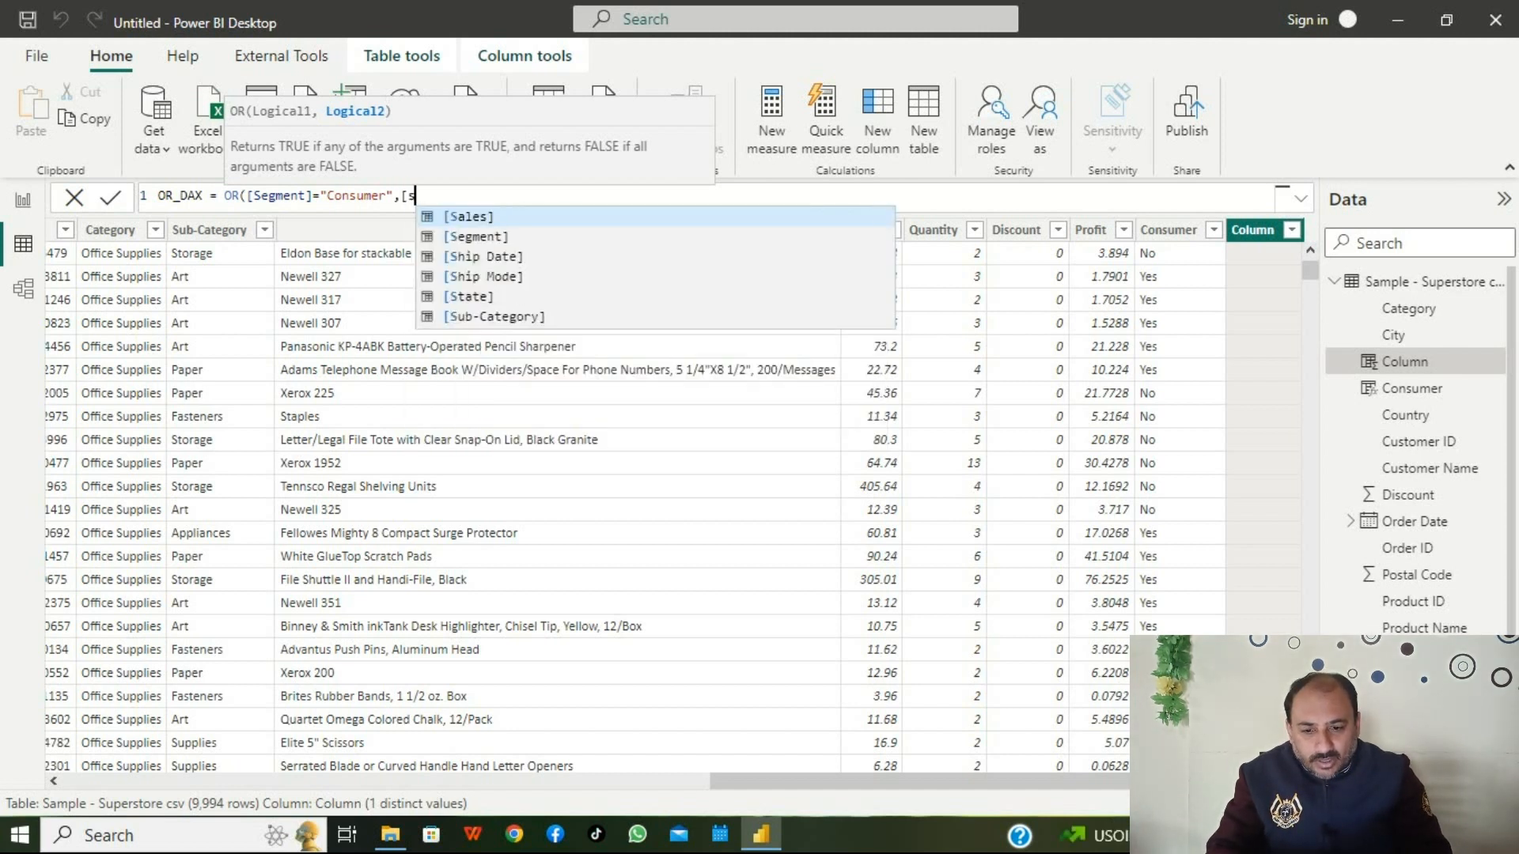
key("Tab")
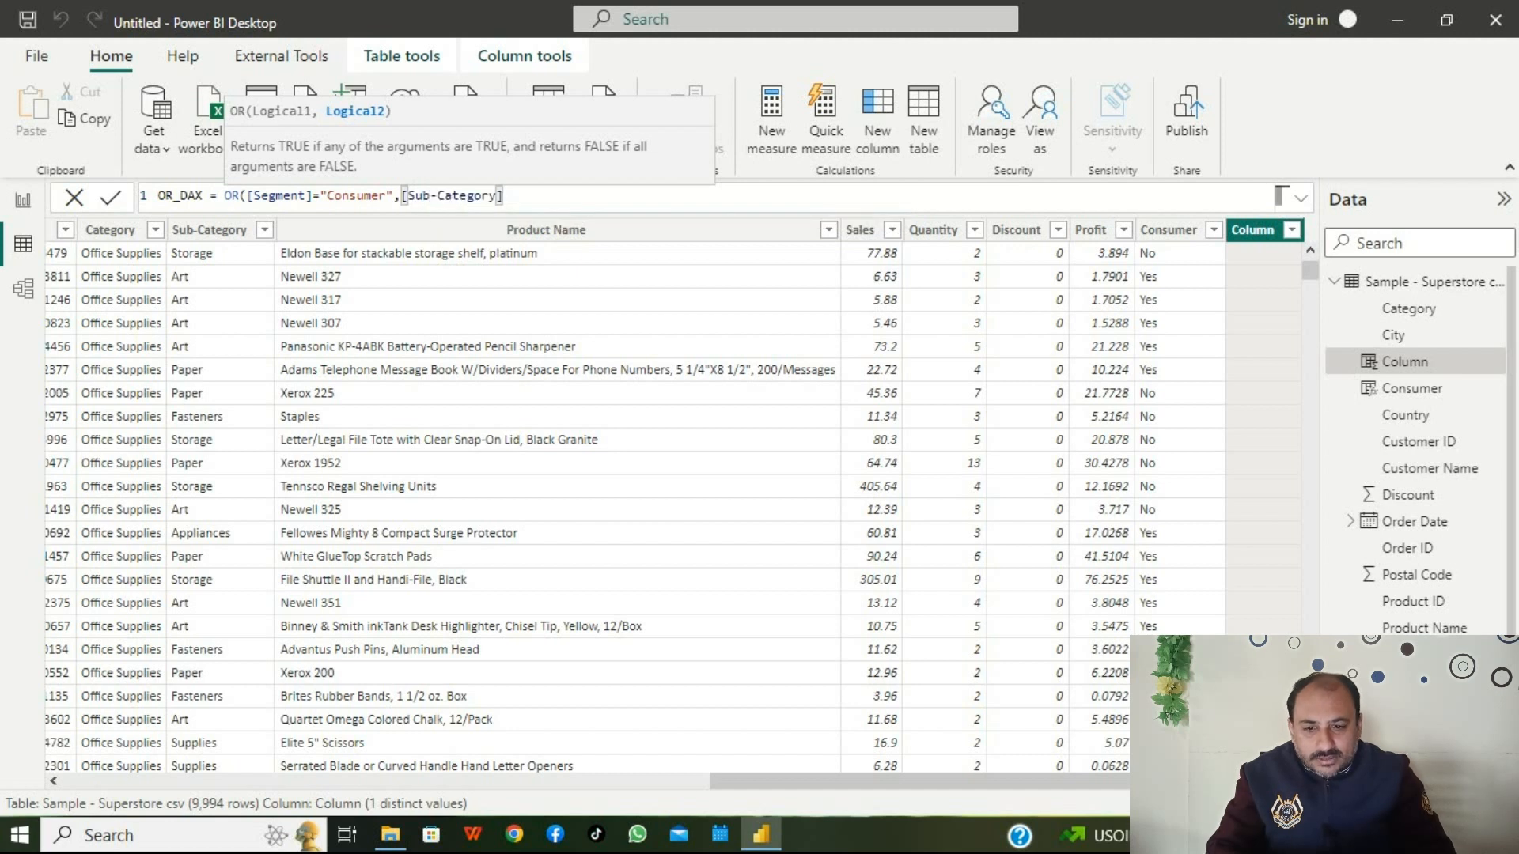
type("'")
key("BackSpace")
type("=\"Art\")")
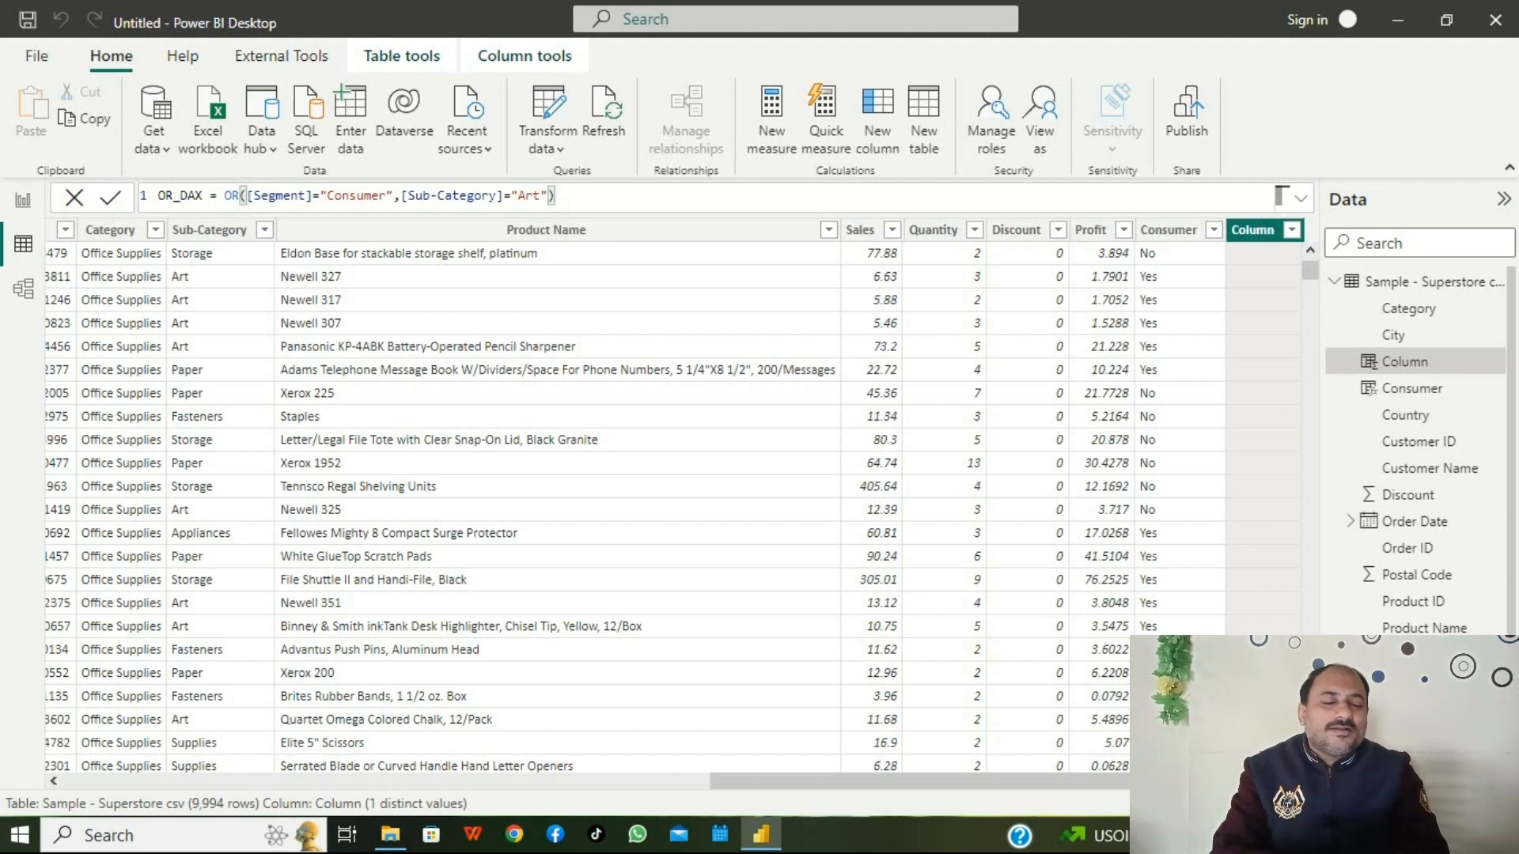
key("Return")
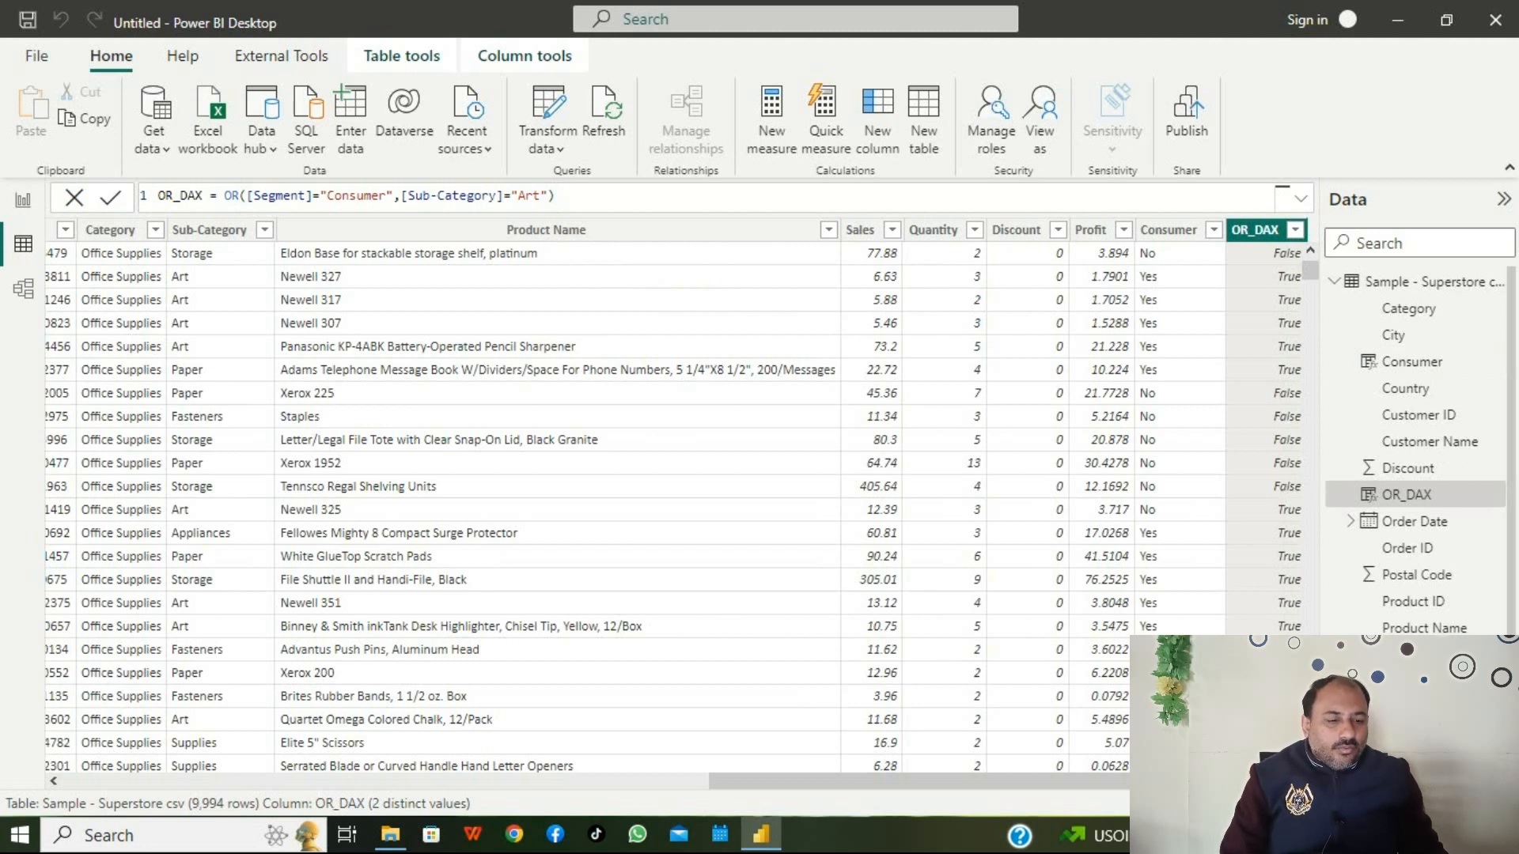
Step: Filter the OR_DAX column to show only the True rows
left_click(1295, 230)
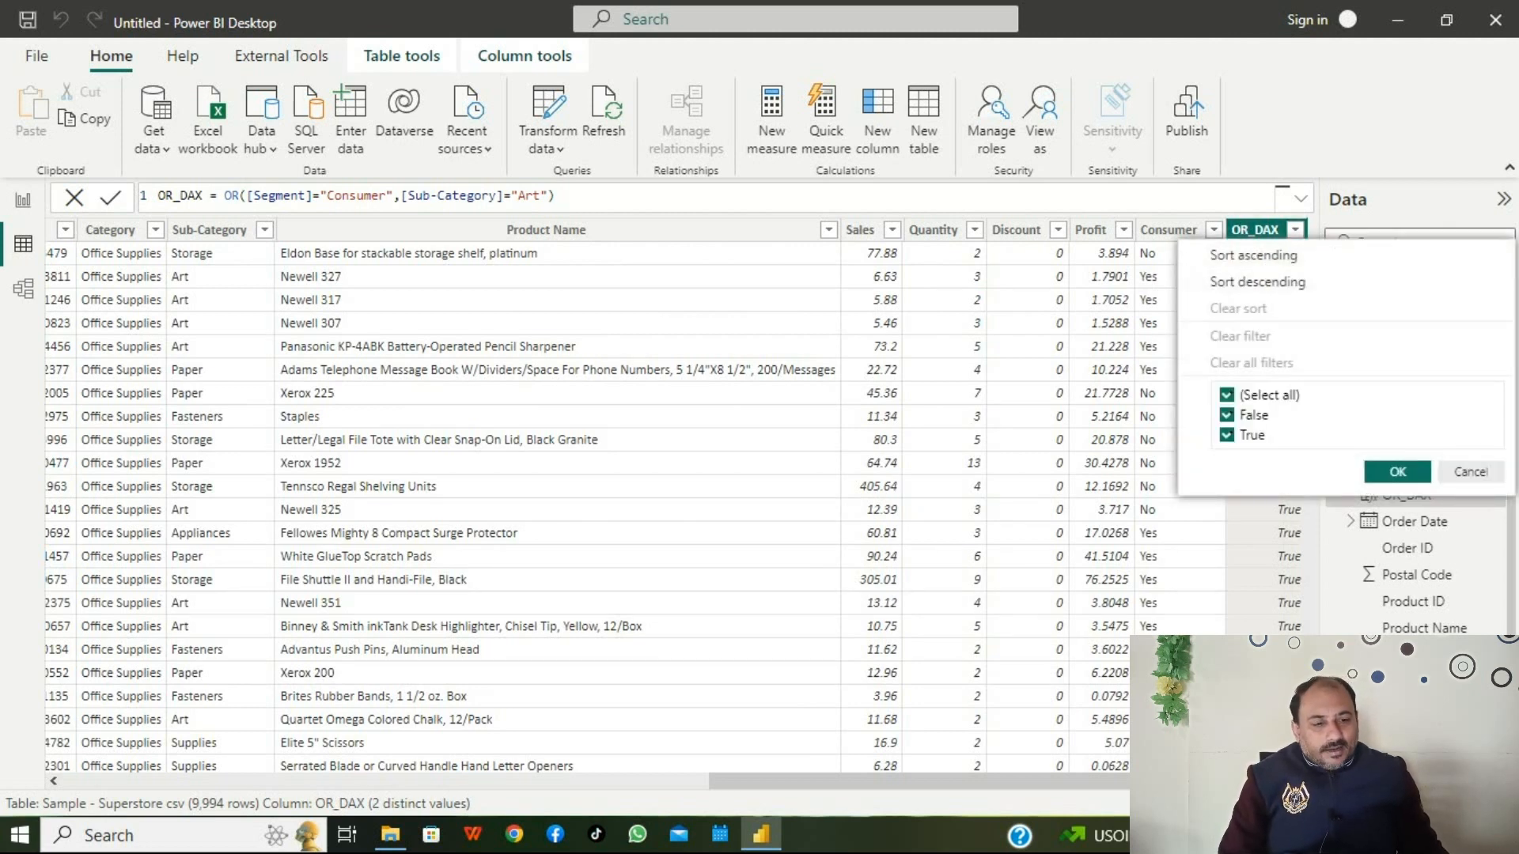
left_click(1227, 415)
left_click(1397, 471)
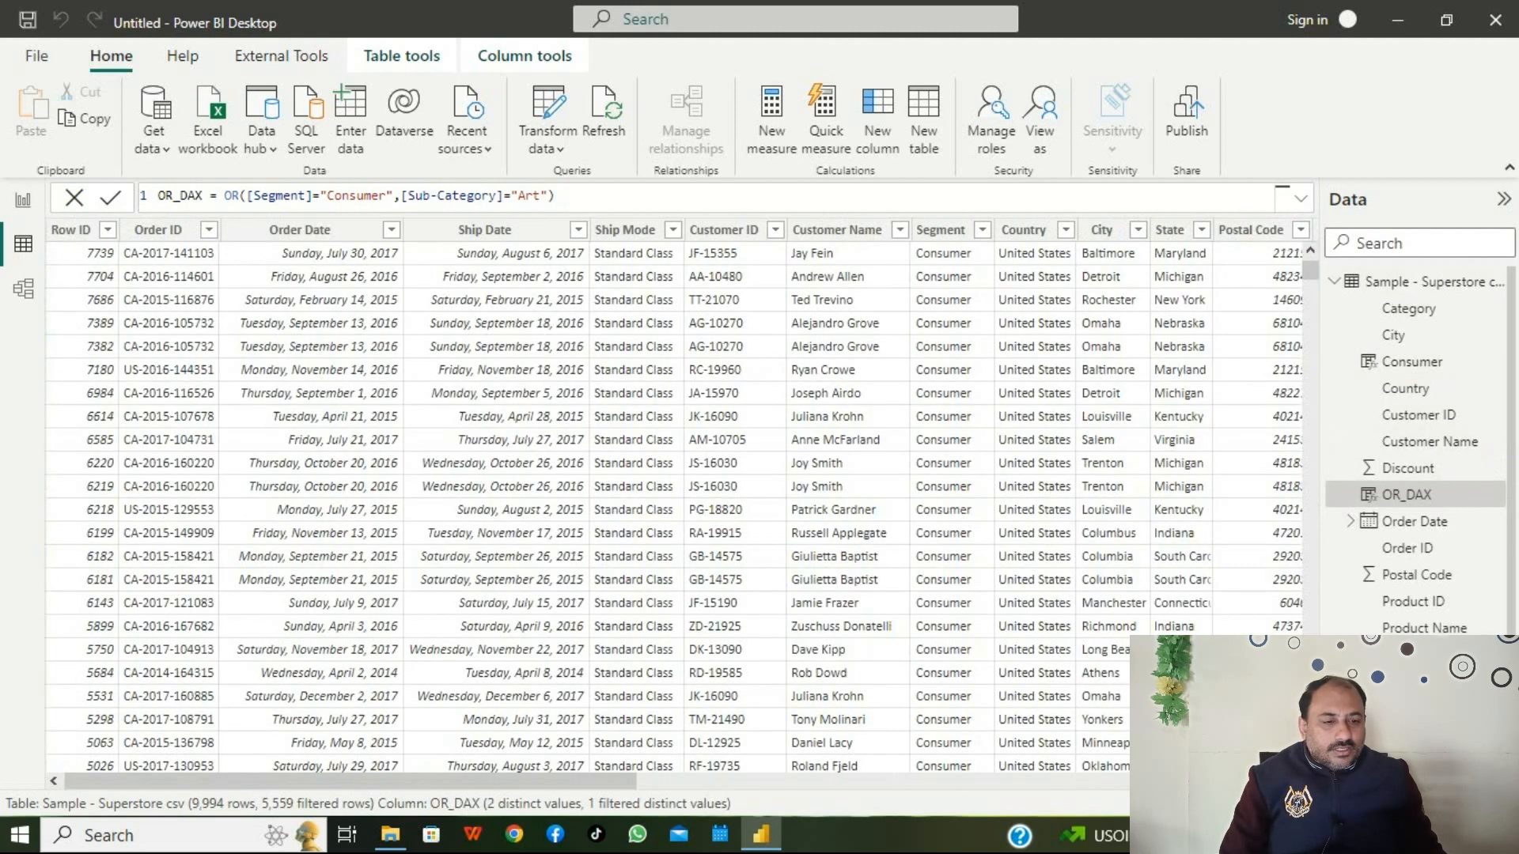
Step: Filter the Segment column to exclude Consumer, keeping Corporate and Home Office
left_click_drag(350, 781, 400, 781)
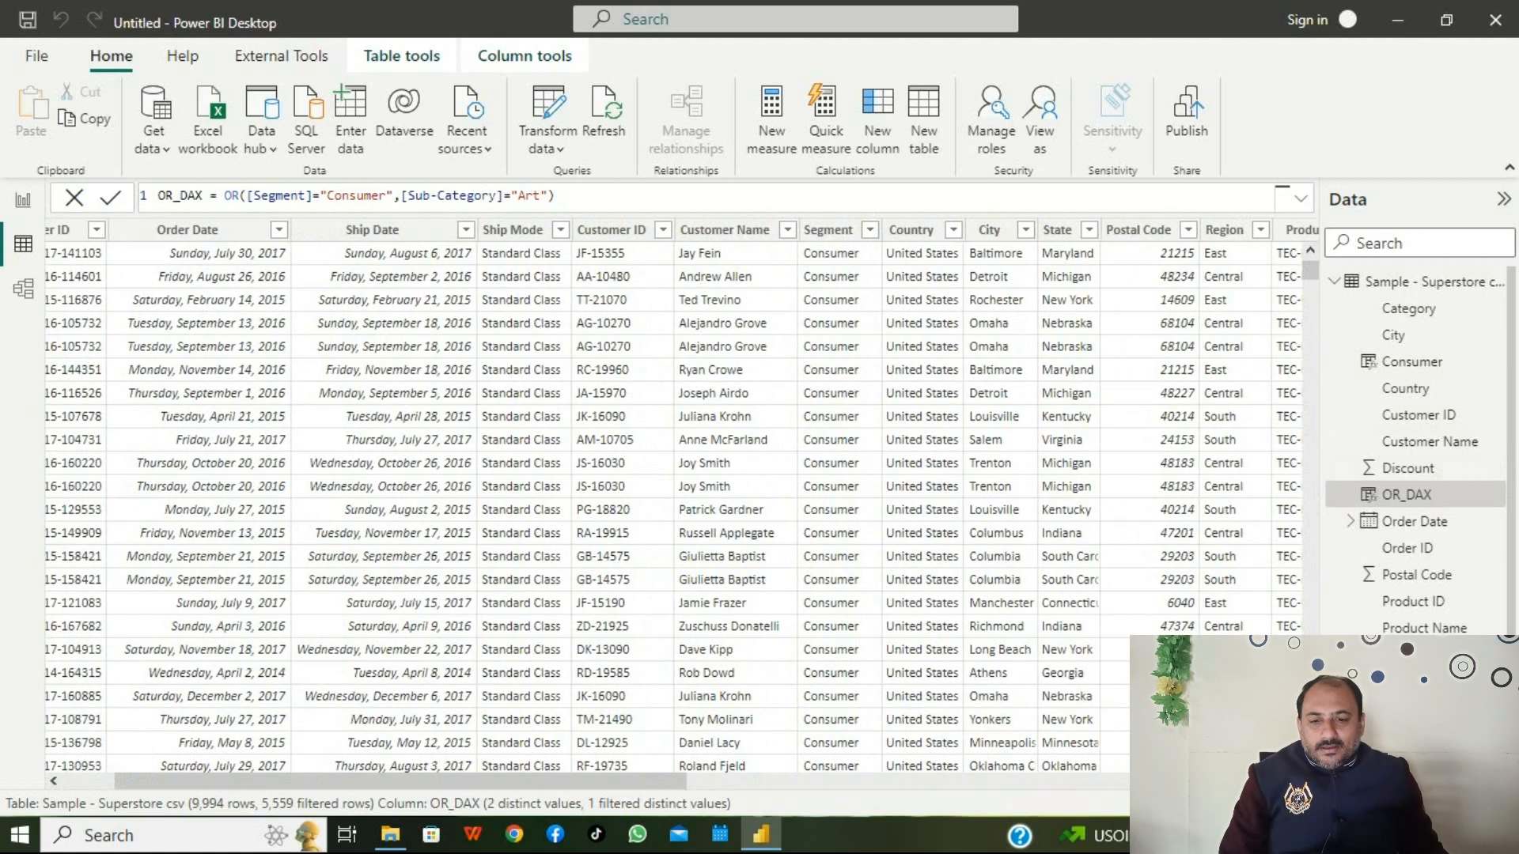
left_click(870, 230)
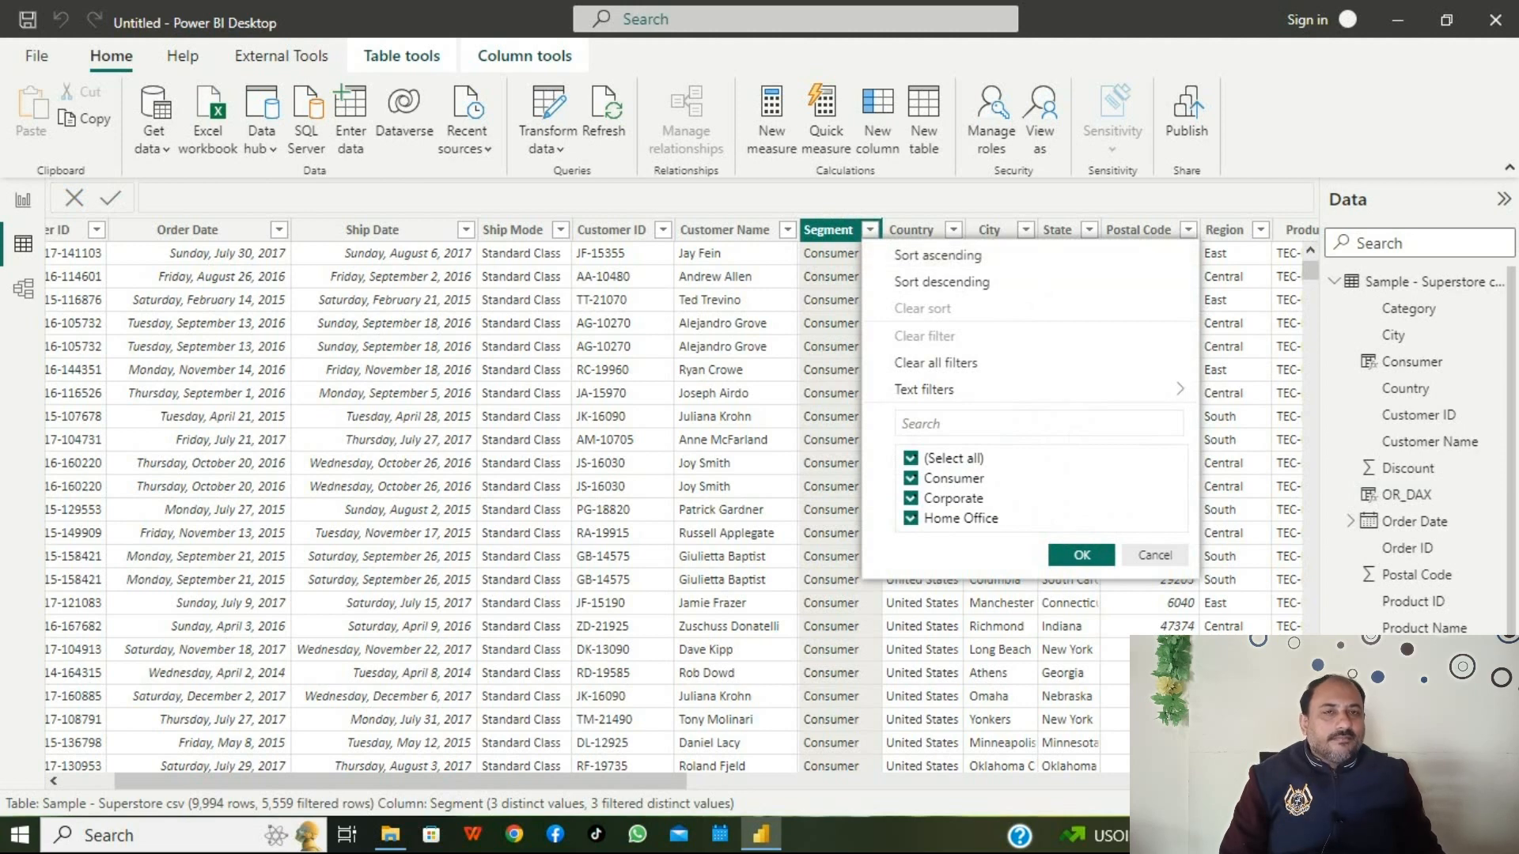
left_click(910, 478)
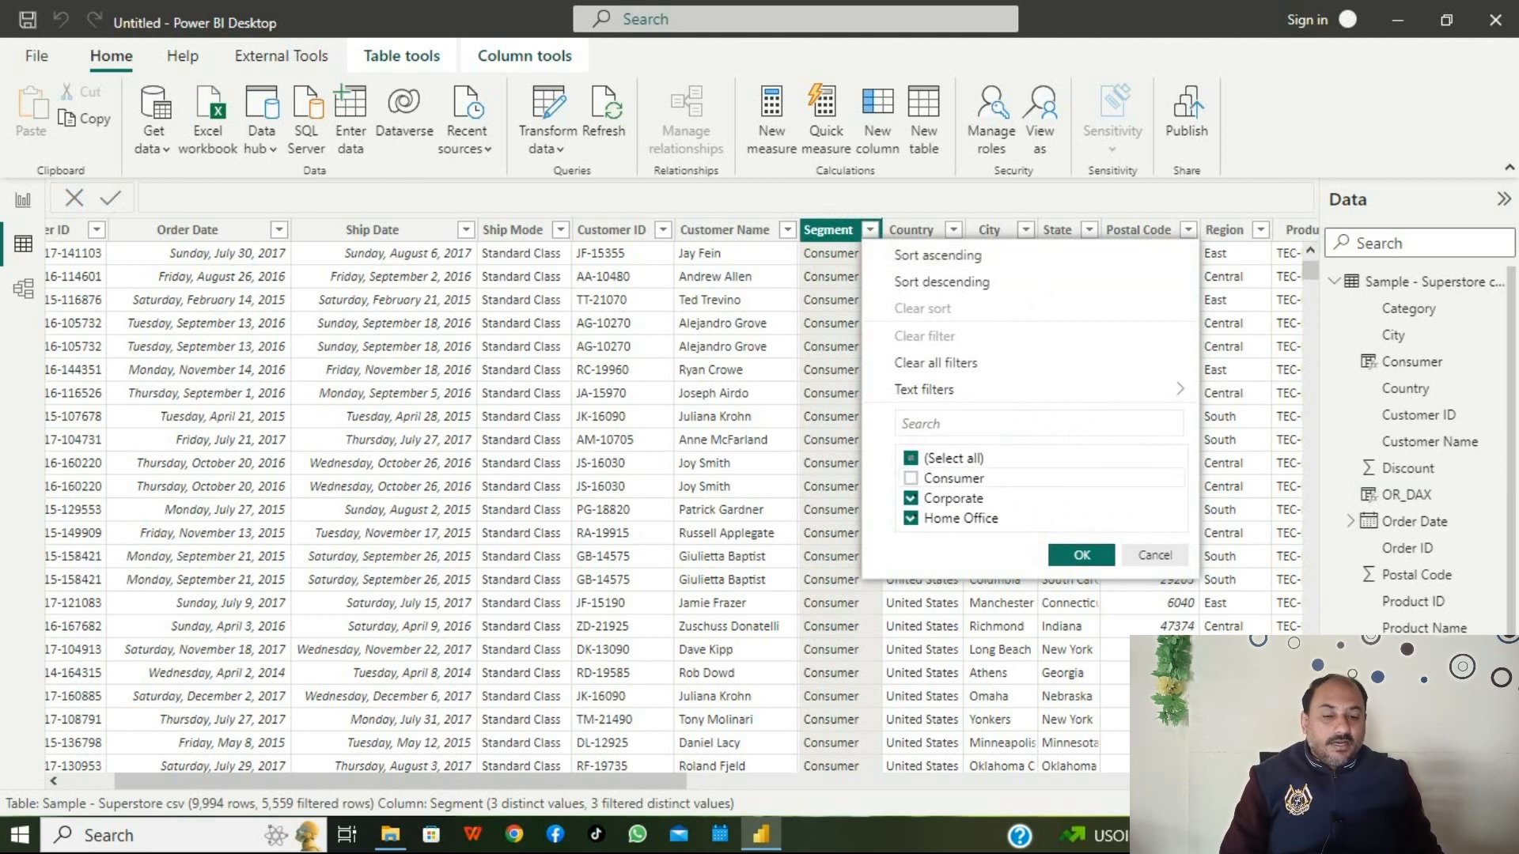
left_click(1081, 555)
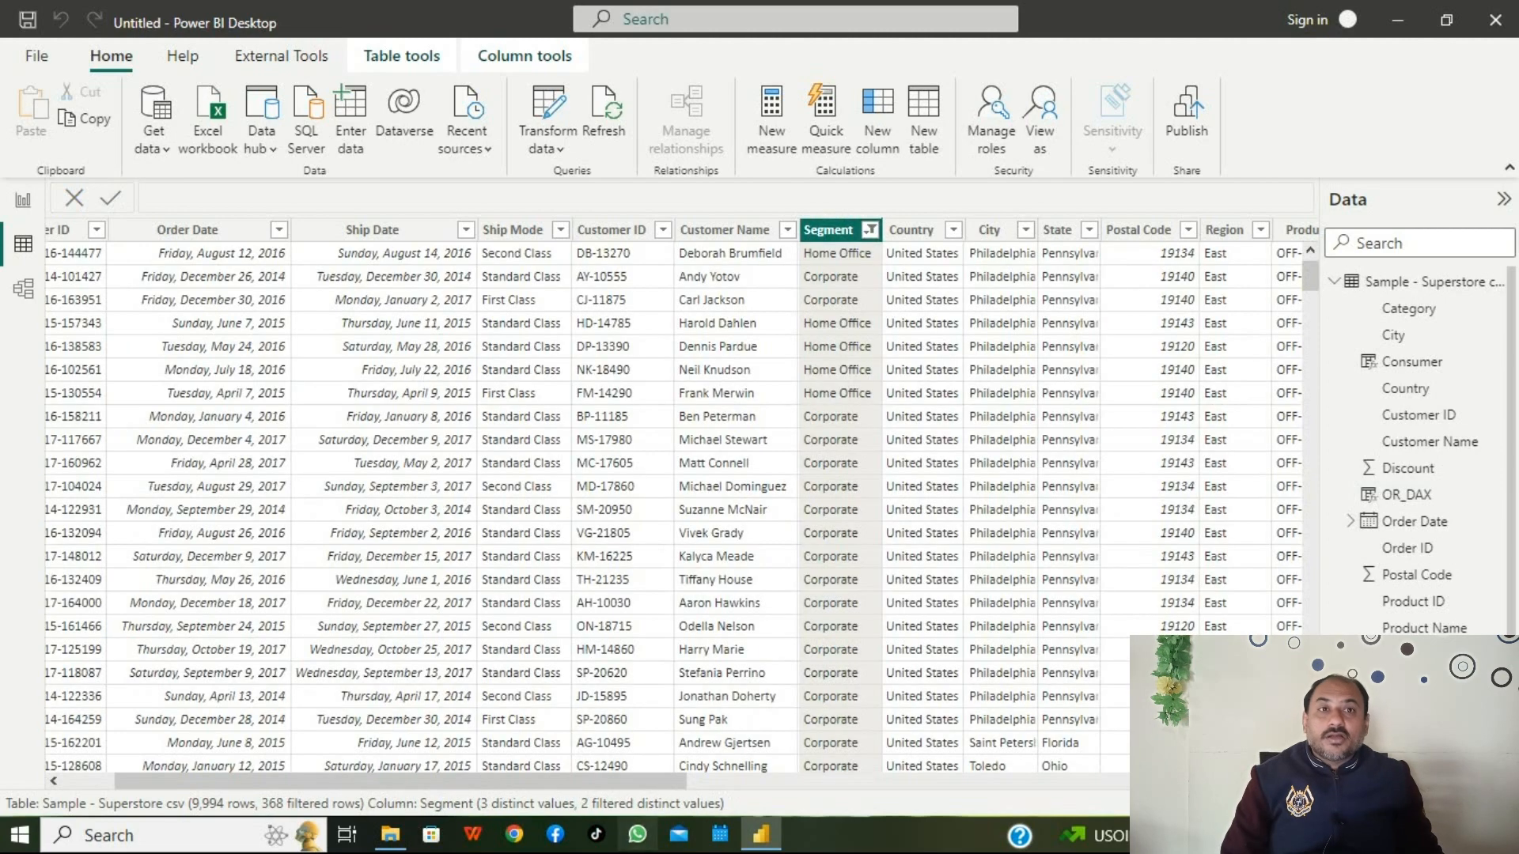
Step: Check which Sub-Category values remain for the non-Consumer rows, leaving that column unfiltered
left_click_drag(475, 781, 890, 780)
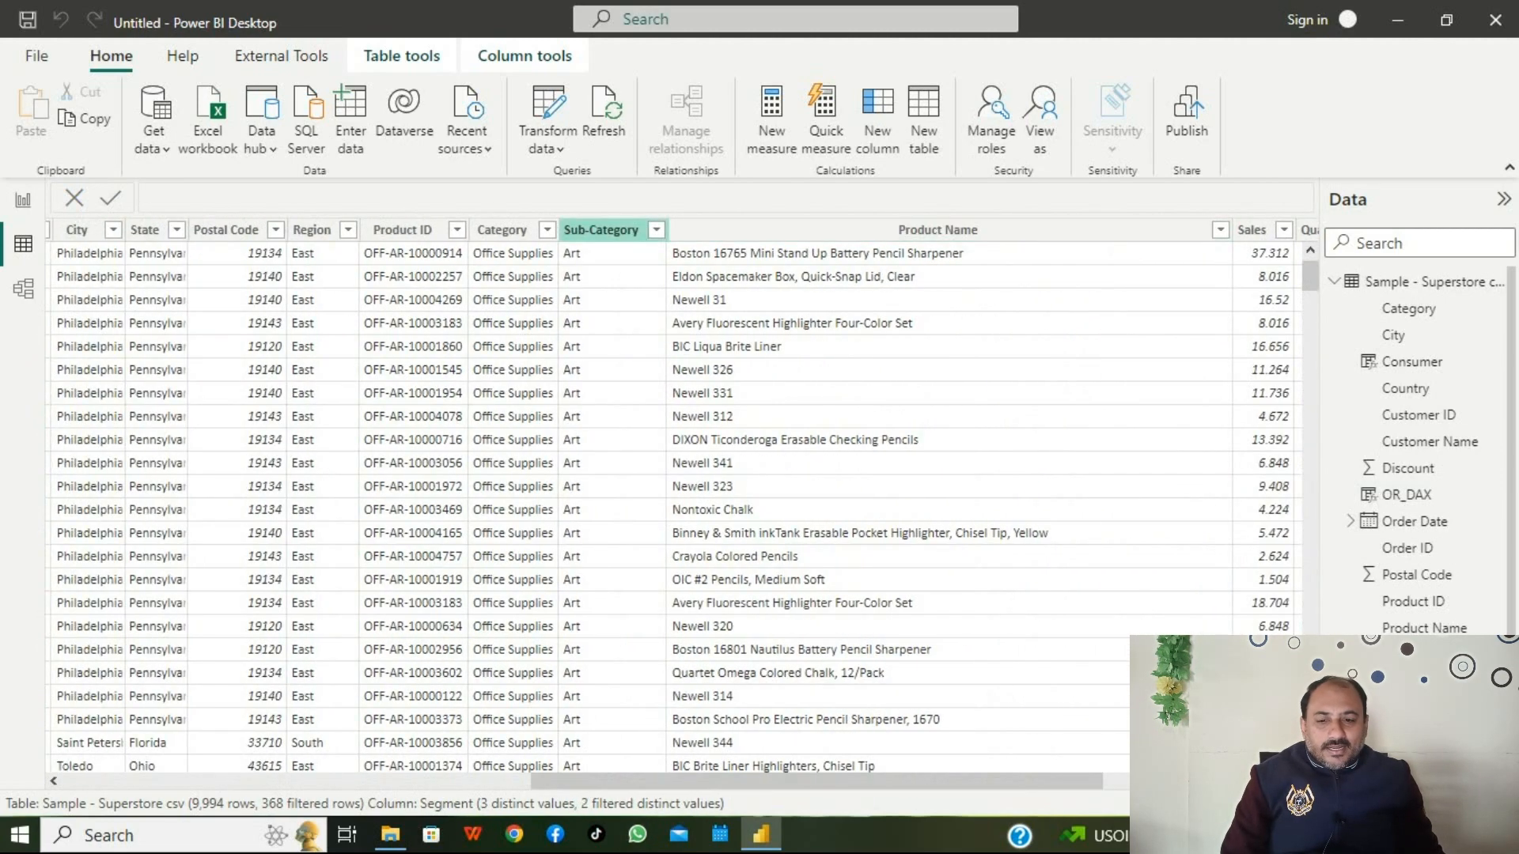
left_click(656, 229)
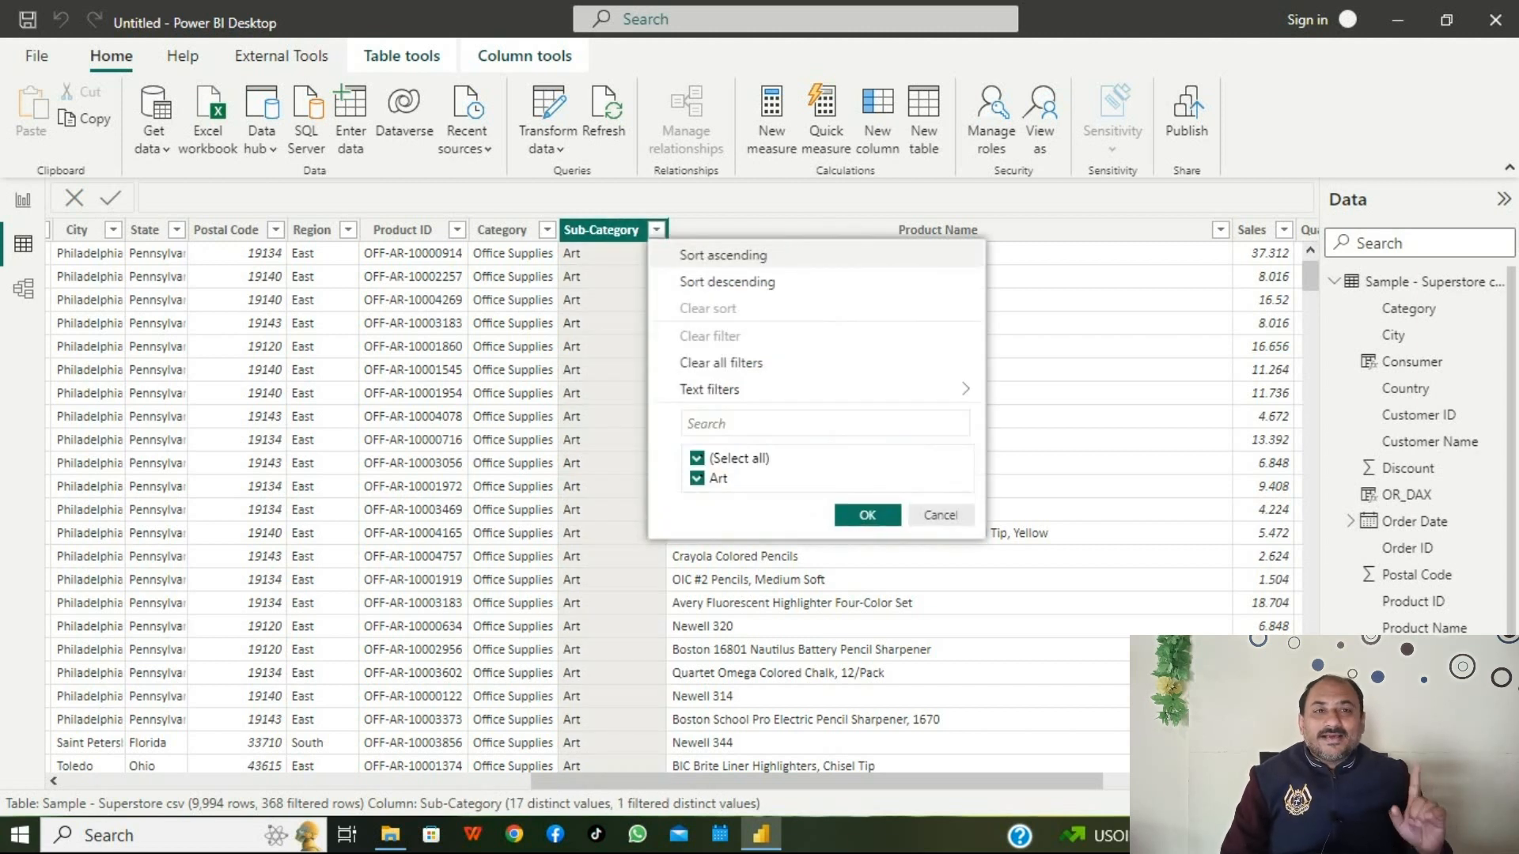
left_click(941, 515)
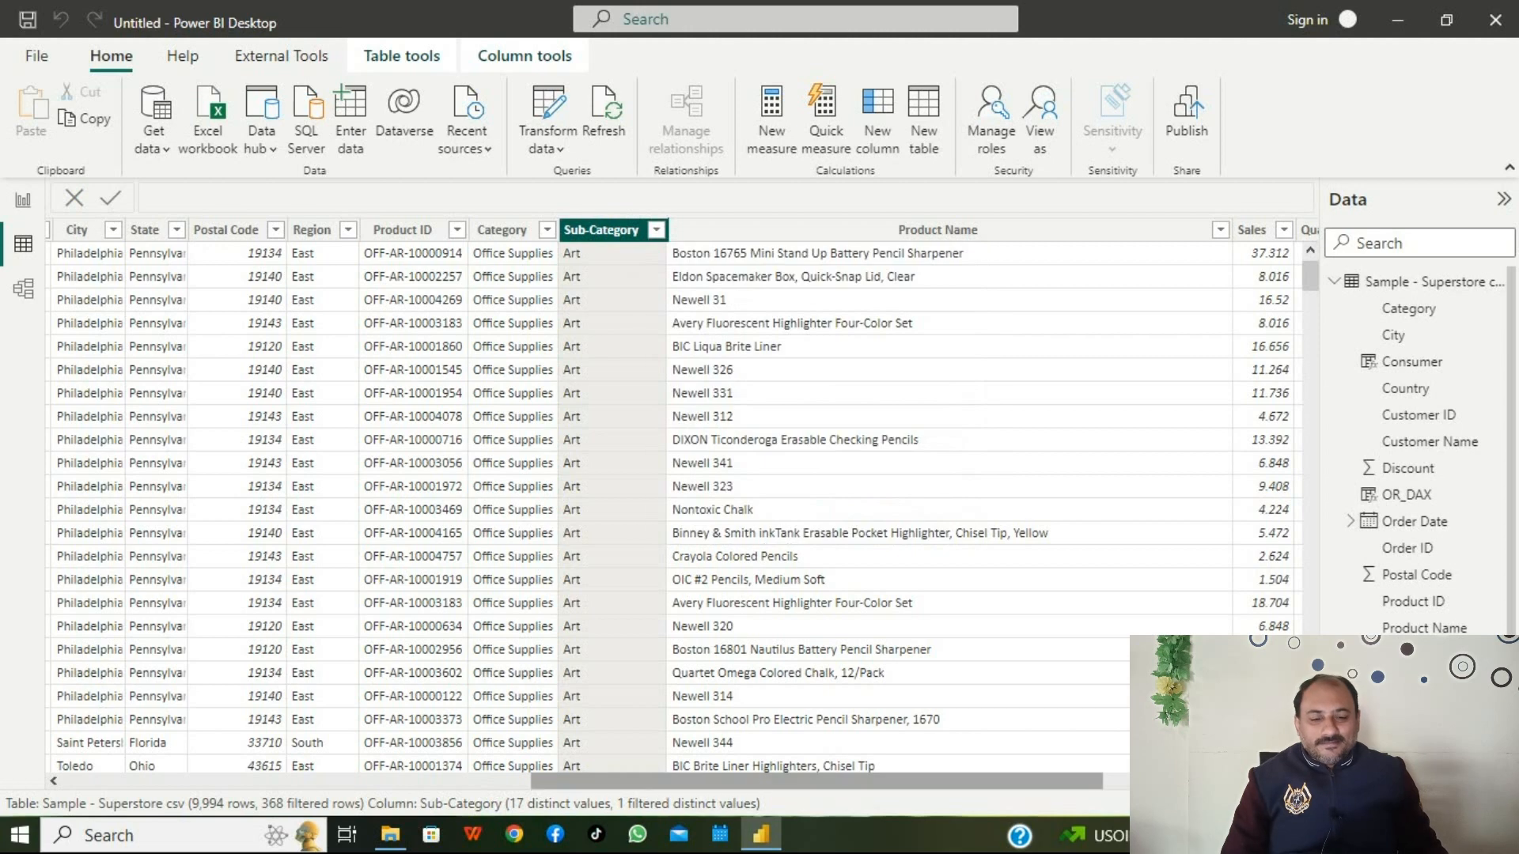
Step: Change the Segment filter to show only Consumer
scroll(680, 506, "left", 10)
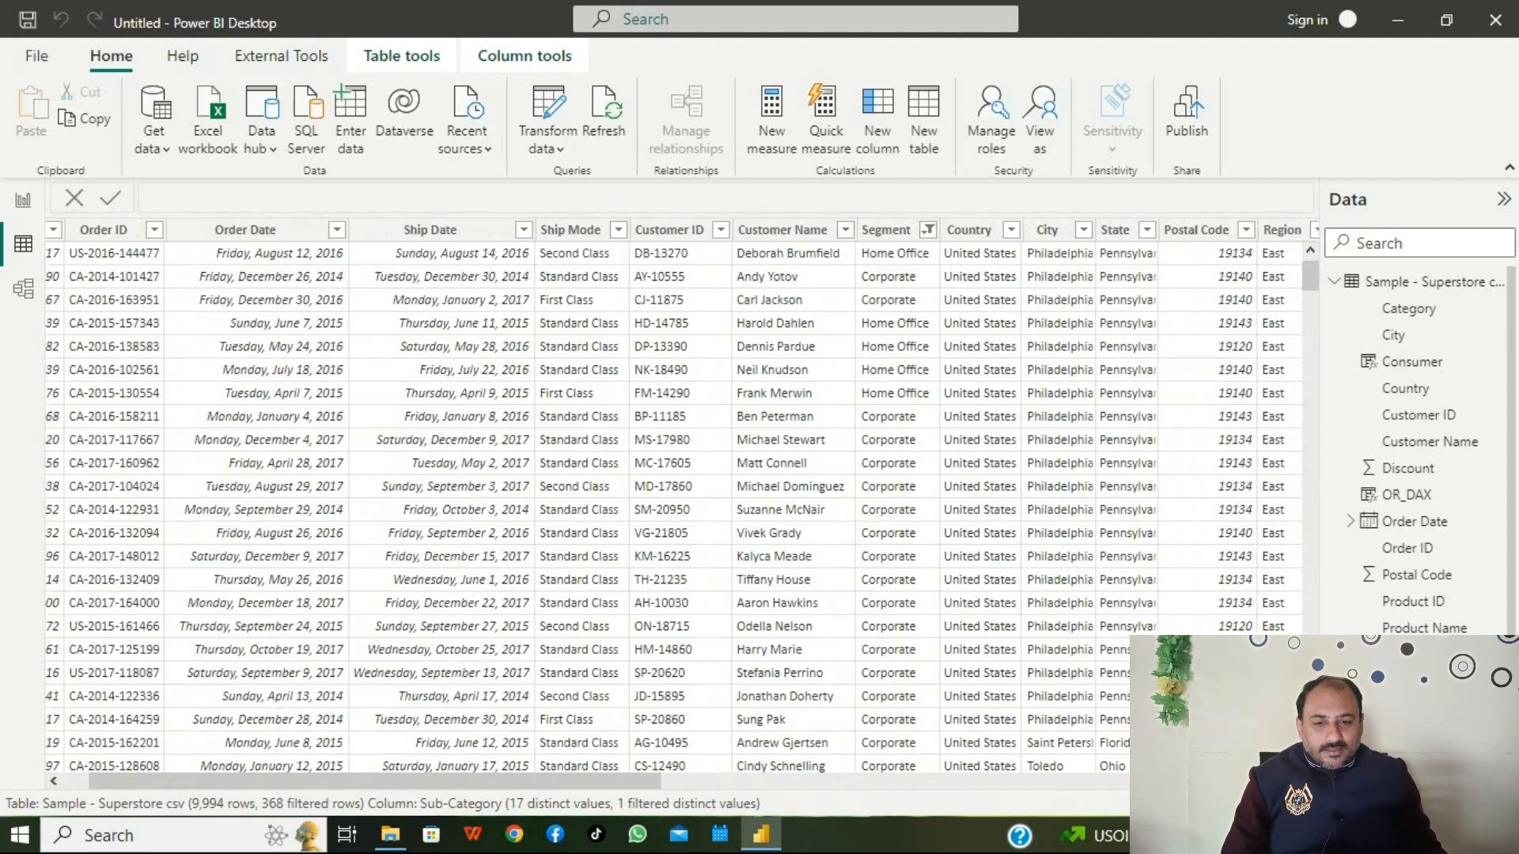
left_click(928, 229)
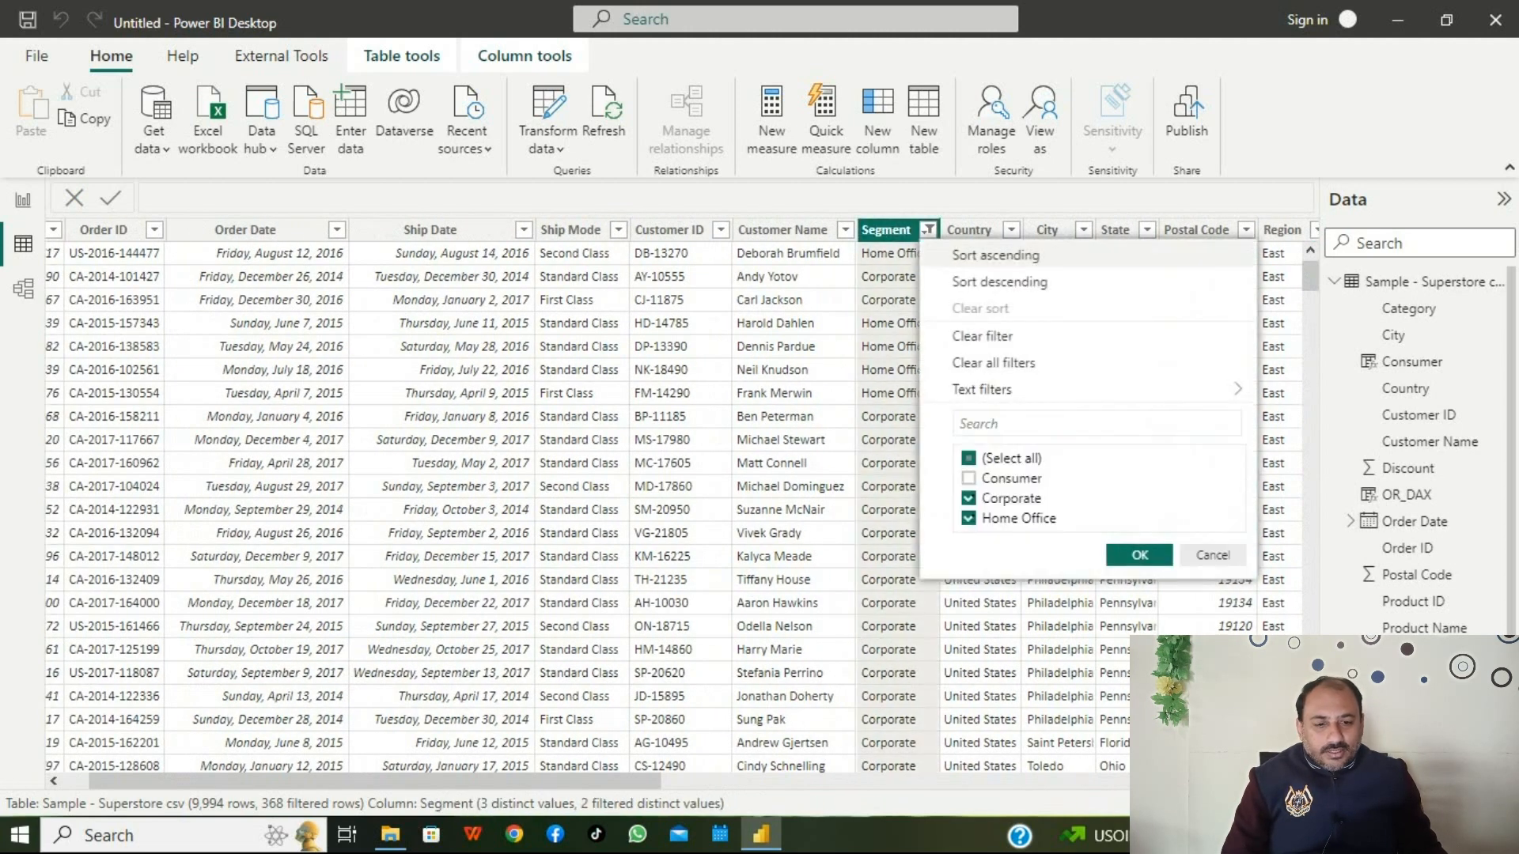
left_click(968, 458)
left_click(968, 478)
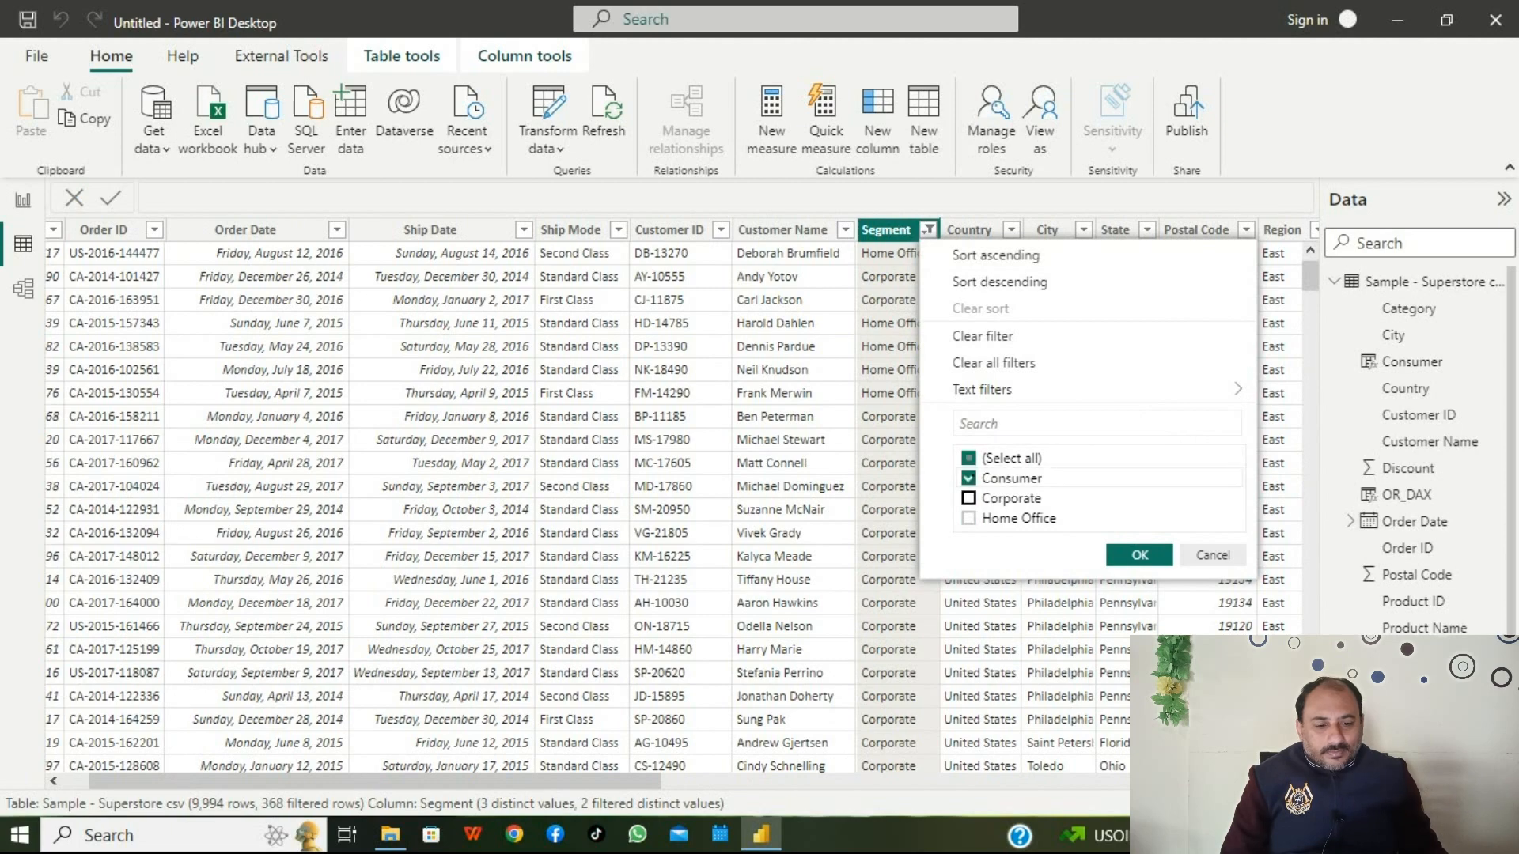
left_click(1139, 554)
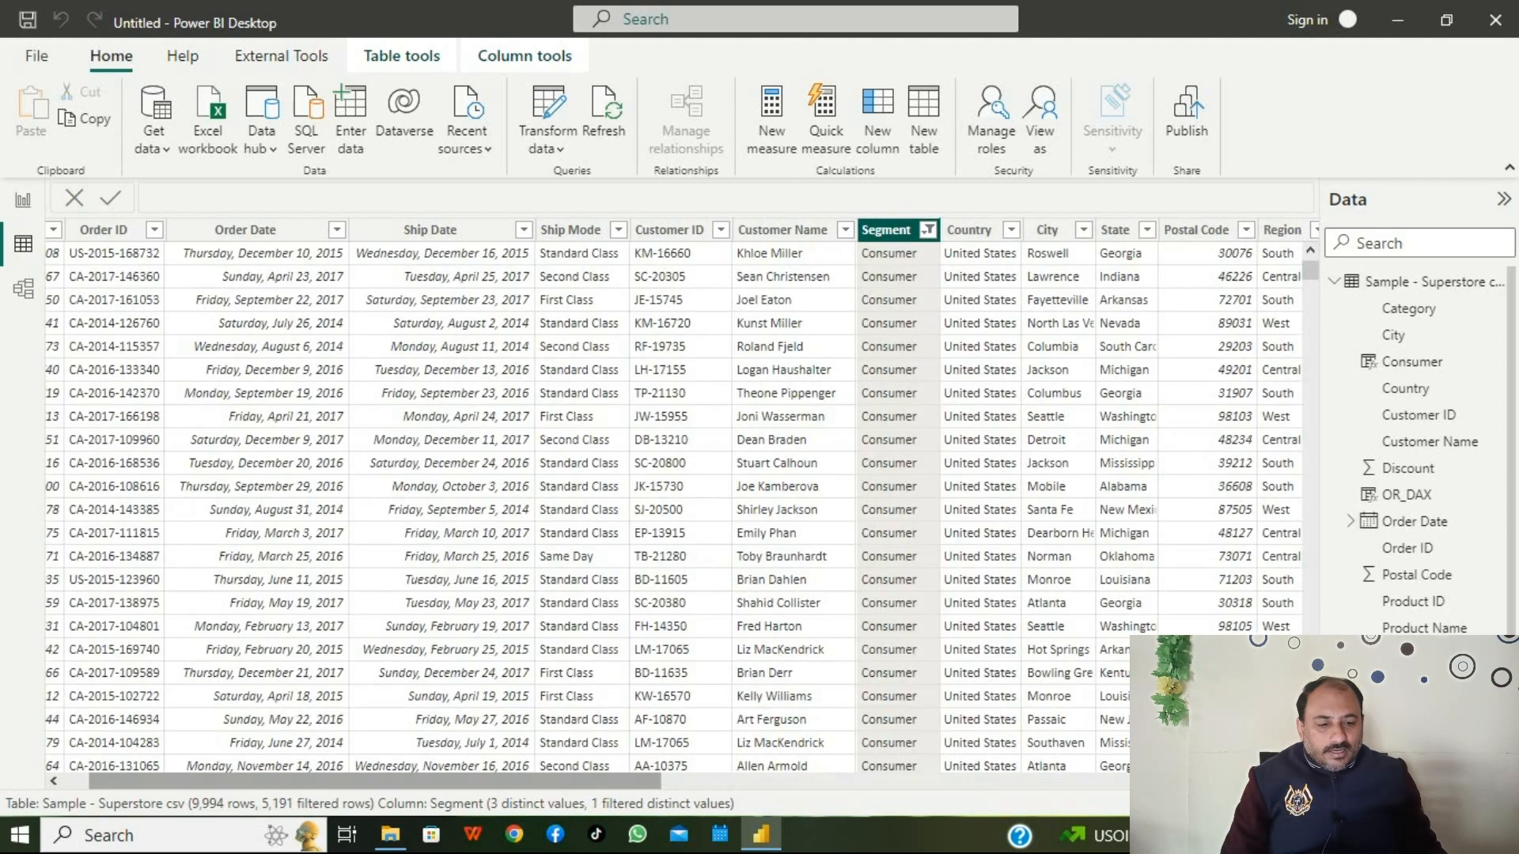
Step: Examine the Sub-Category values available for the Consumer rows without applying a filter
scroll(372, 780, "right", 5)
scroll(673, 498, "right", 5)
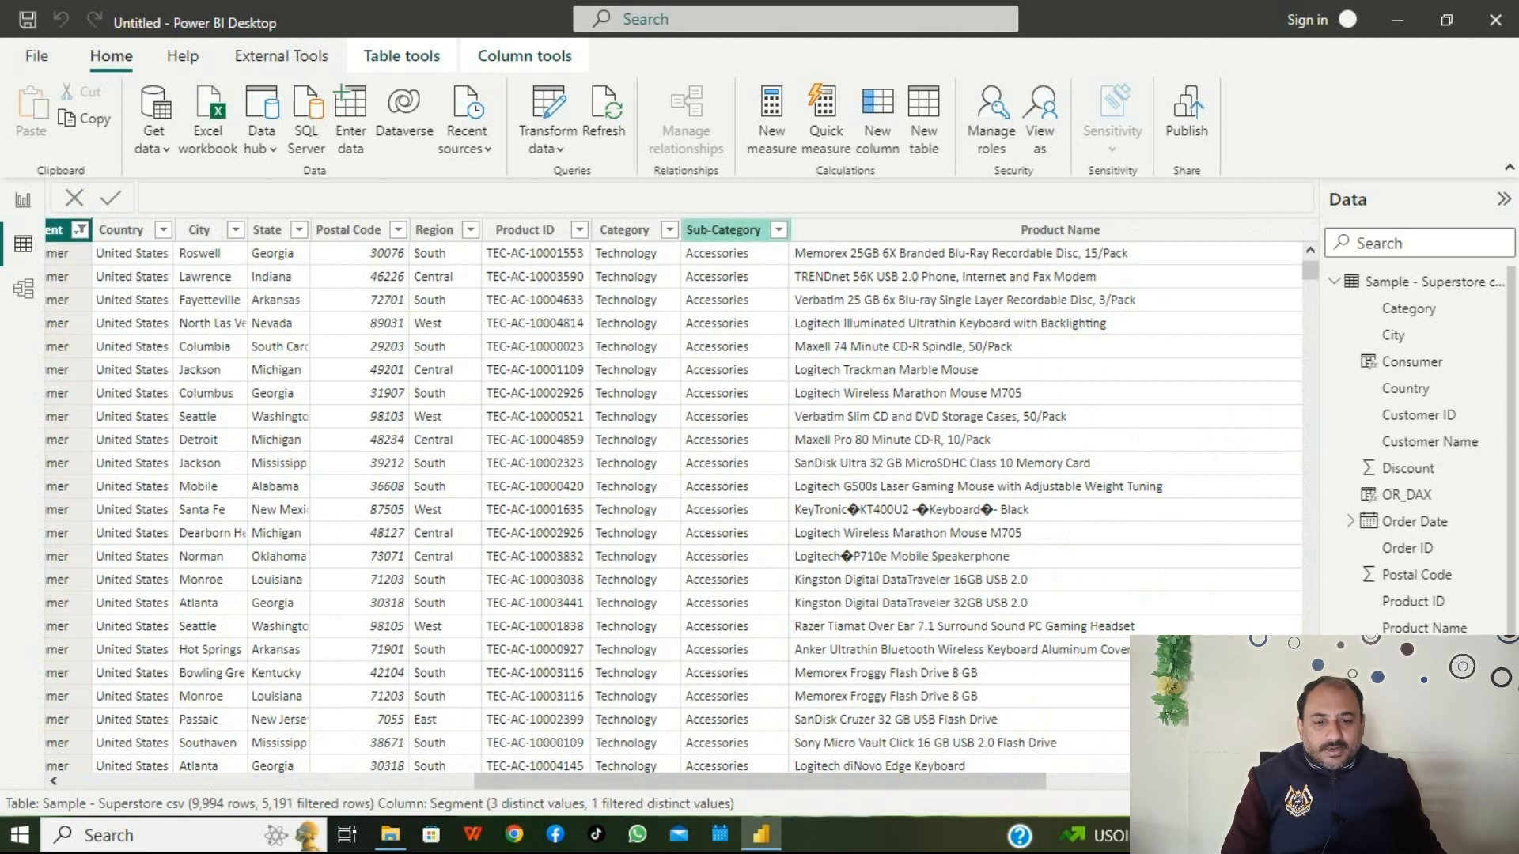
left_click(779, 229)
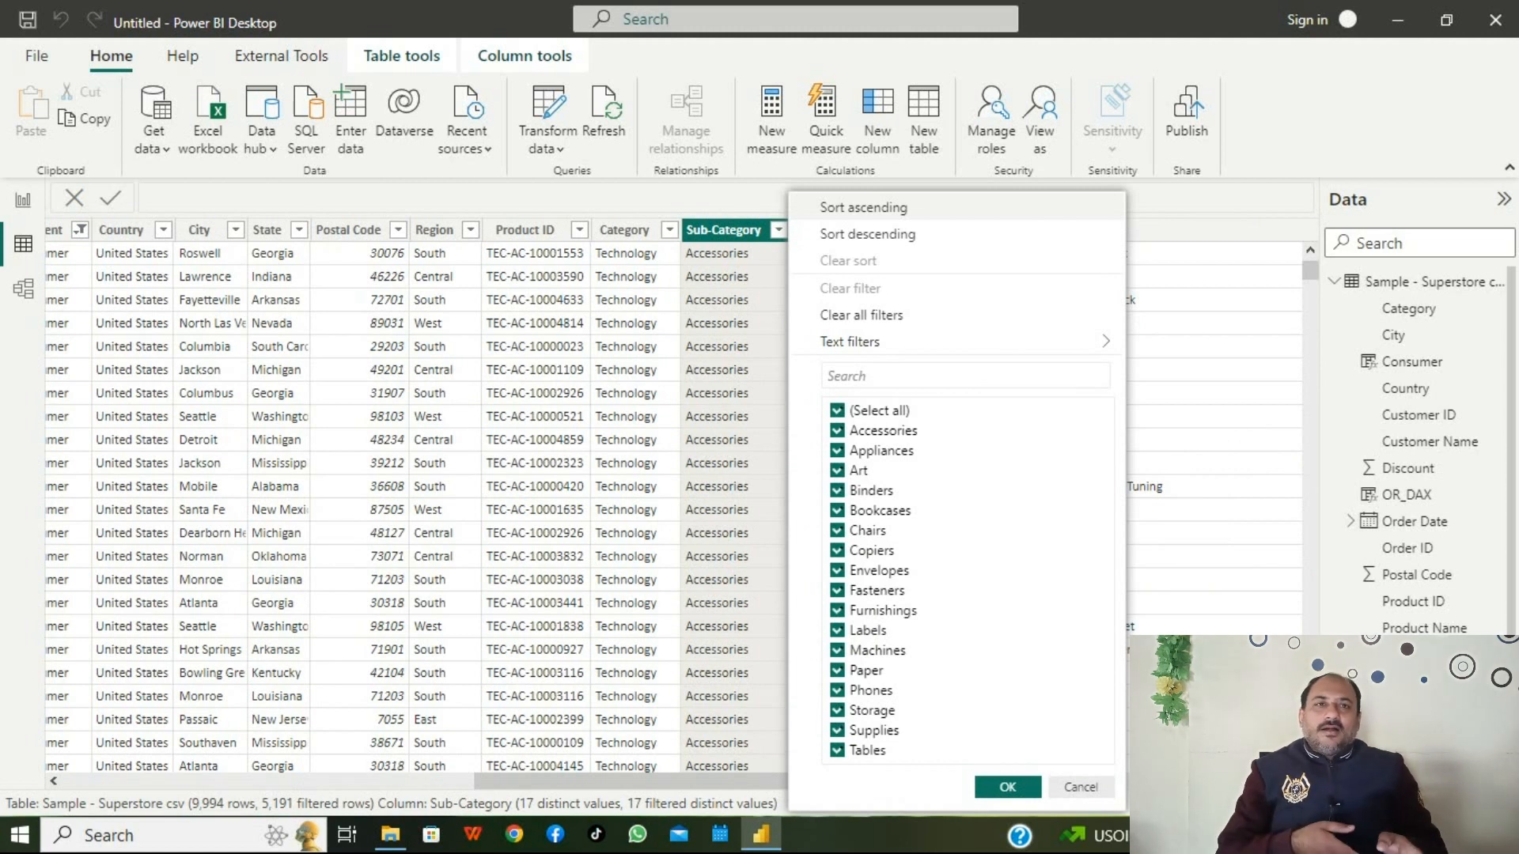
left_click(1081, 787)
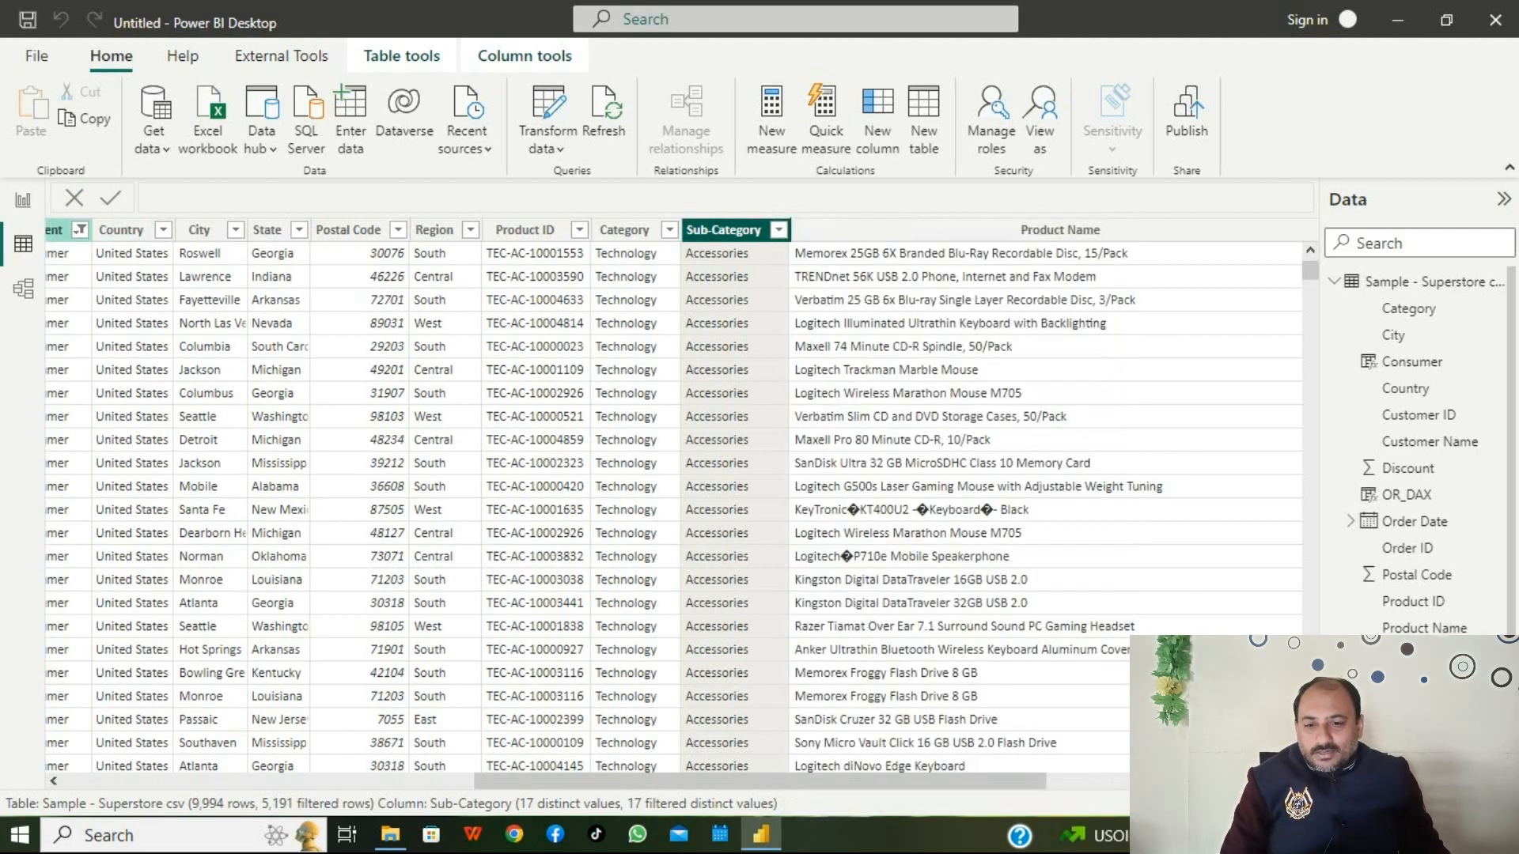
Step: Reset the Segment filter to include all segments
left_click(80, 229)
left_click(175, 458)
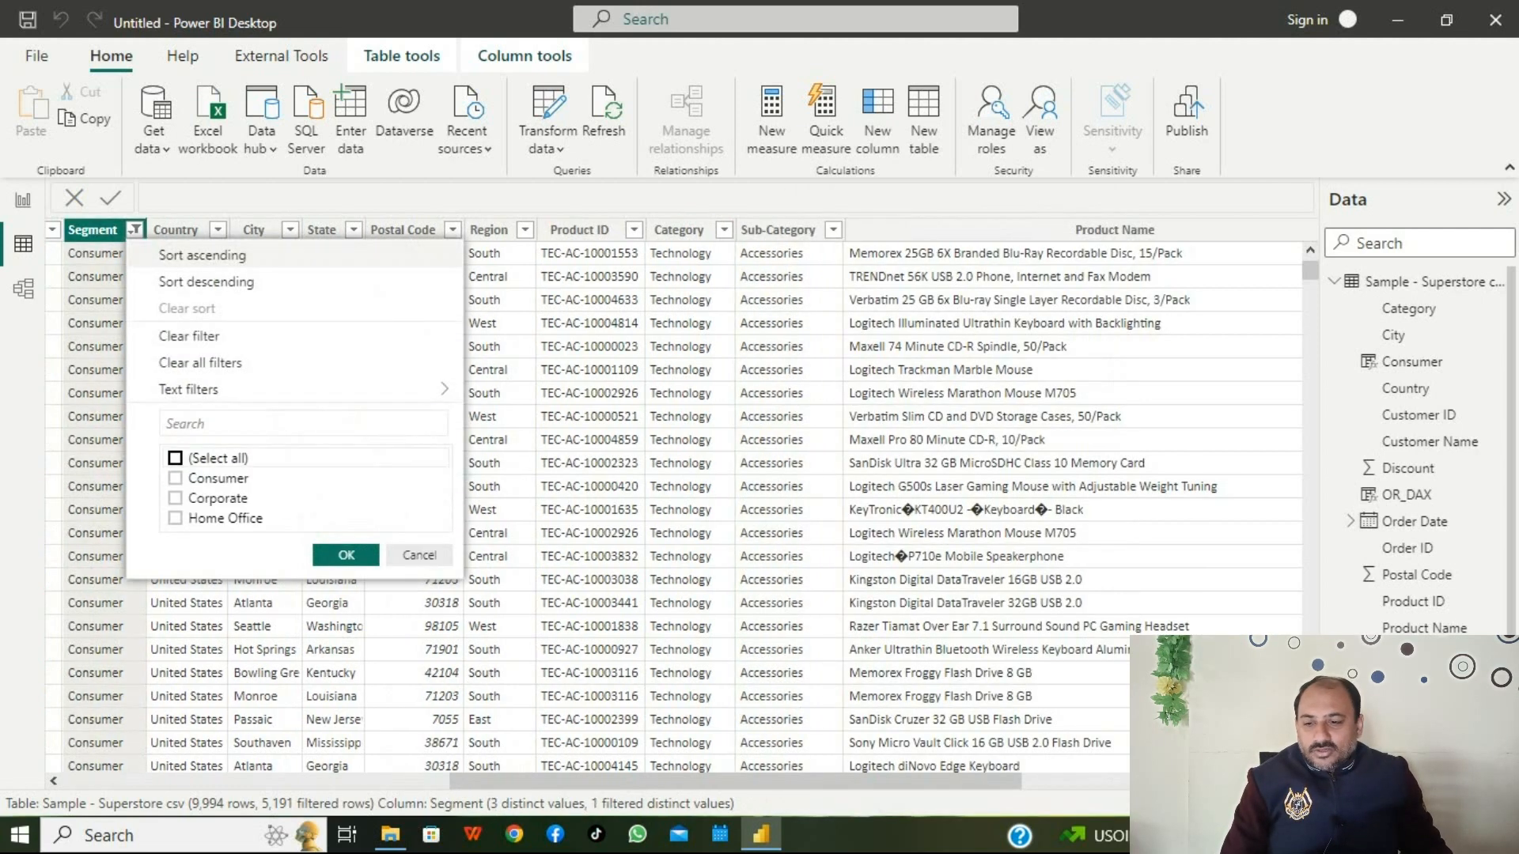
left_click(175, 458)
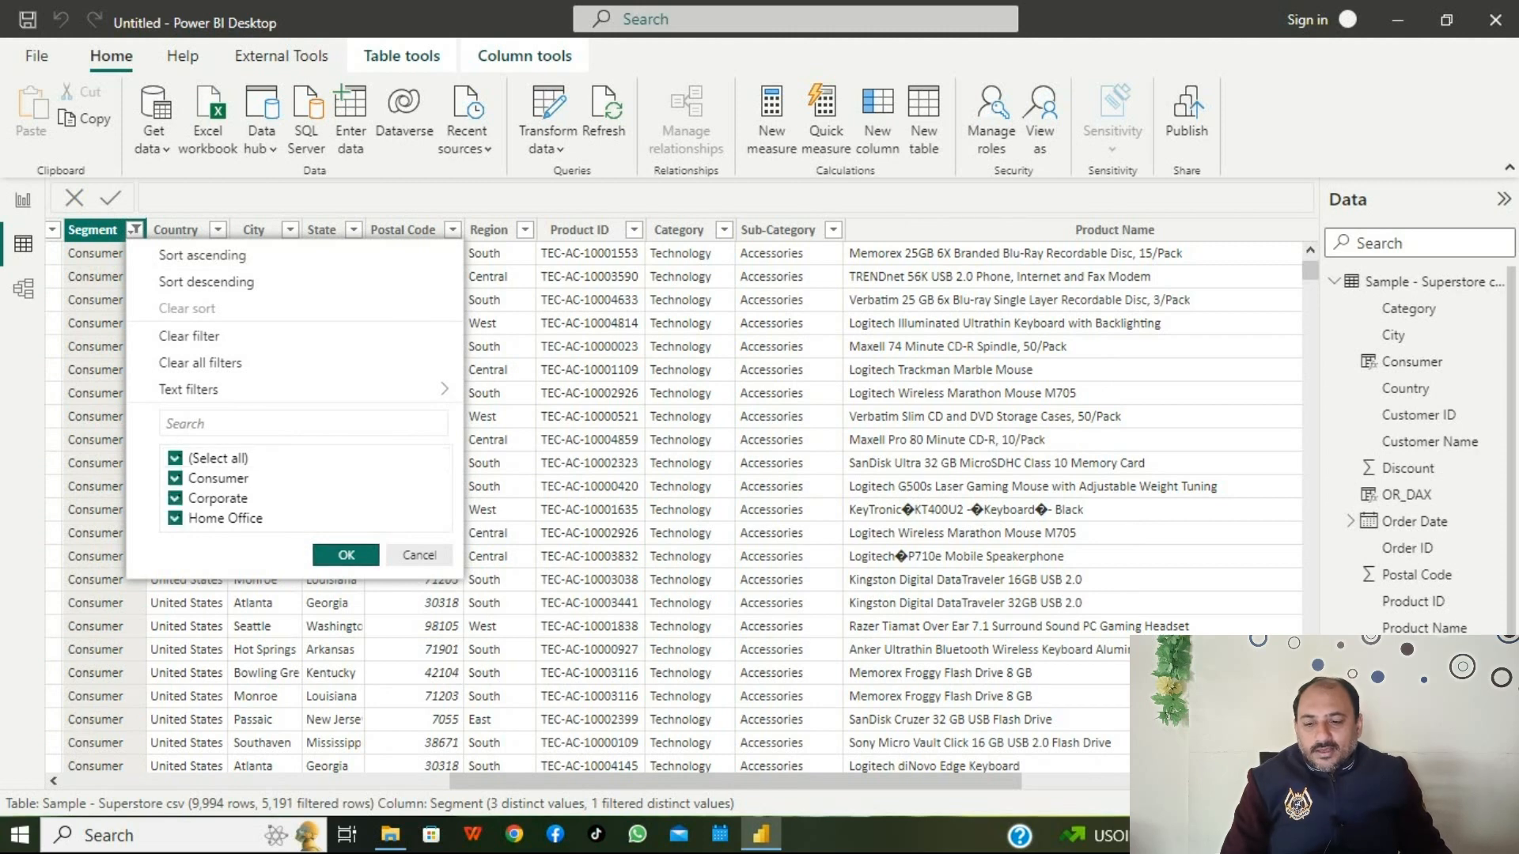
left_click(345, 554)
Step: Change the OR_DAX column filter to show only the False rows
left_click_drag(681, 781, 941, 782)
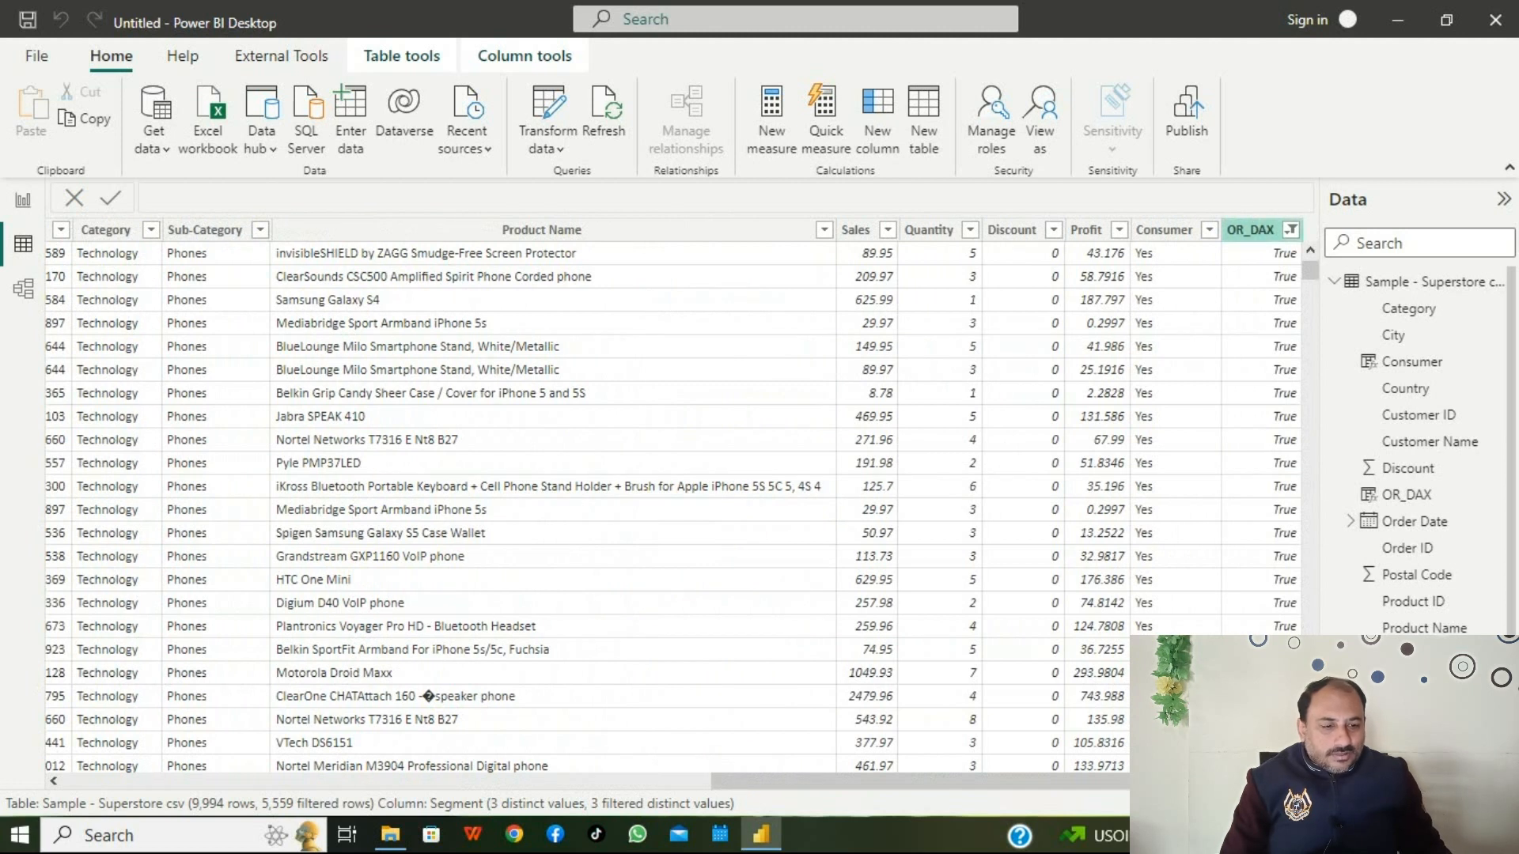
left_click(1290, 229)
left_click(1226, 435)
left_click(1226, 414)
left_click(1397, 472)
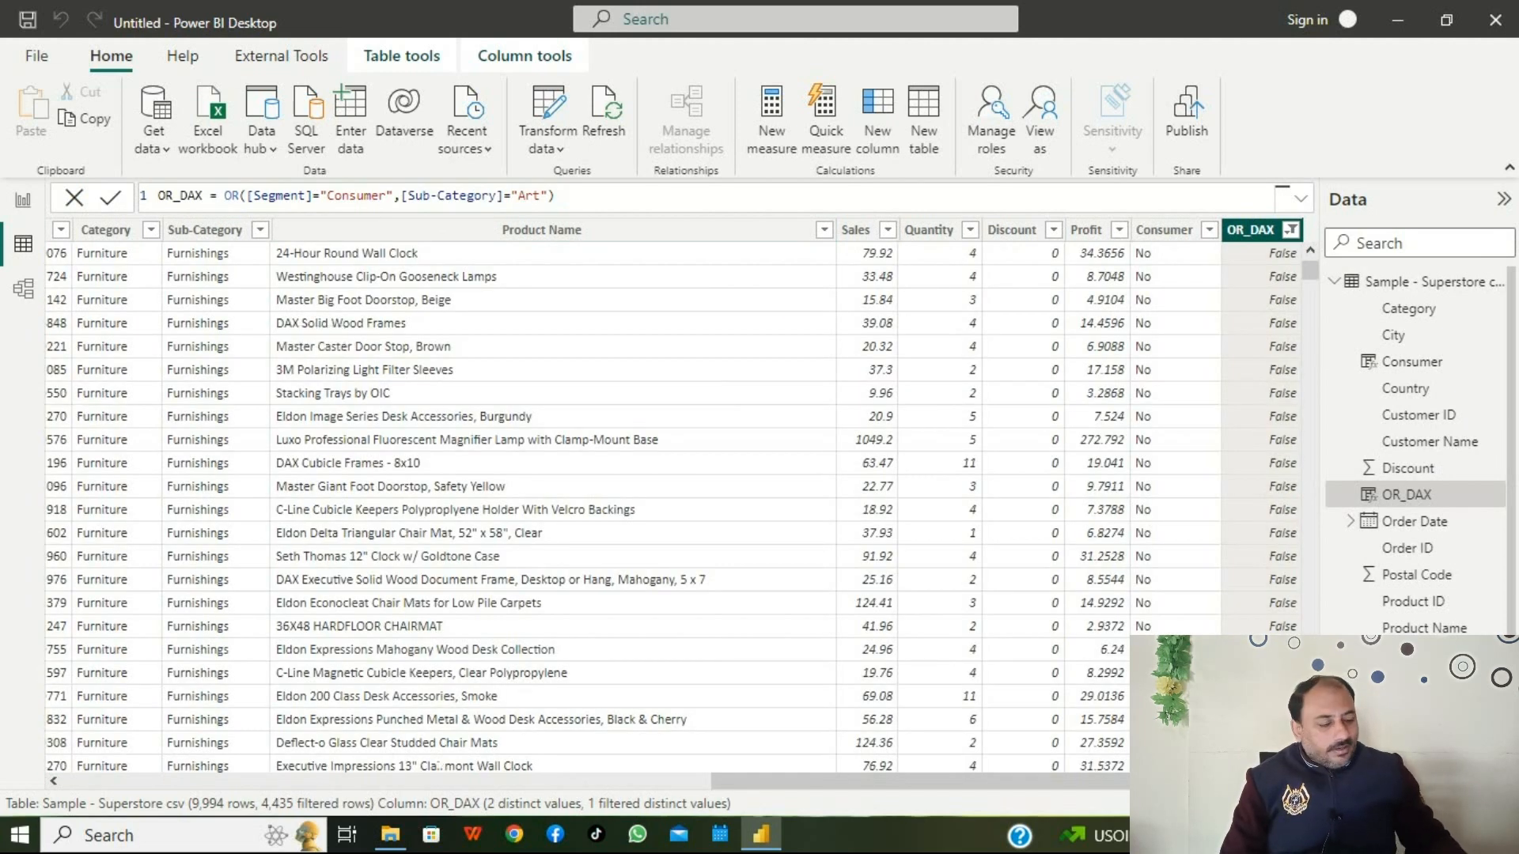
Step: Search the Sub-Category filter values for "ar" among the False rows, then dismiss the list without filtering
left_click(259, 230)
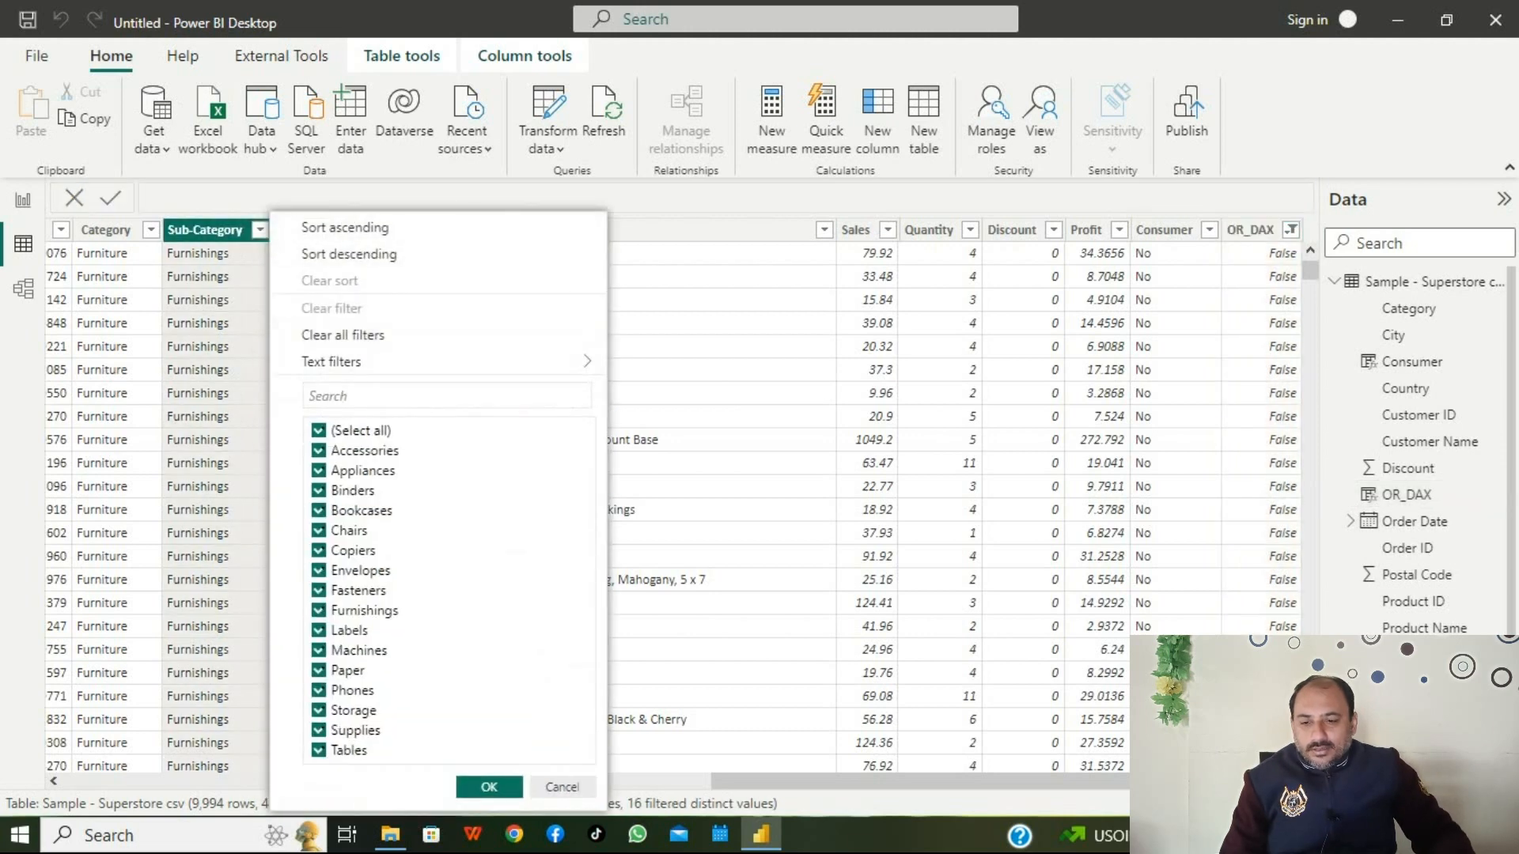
left_click(447, 396)
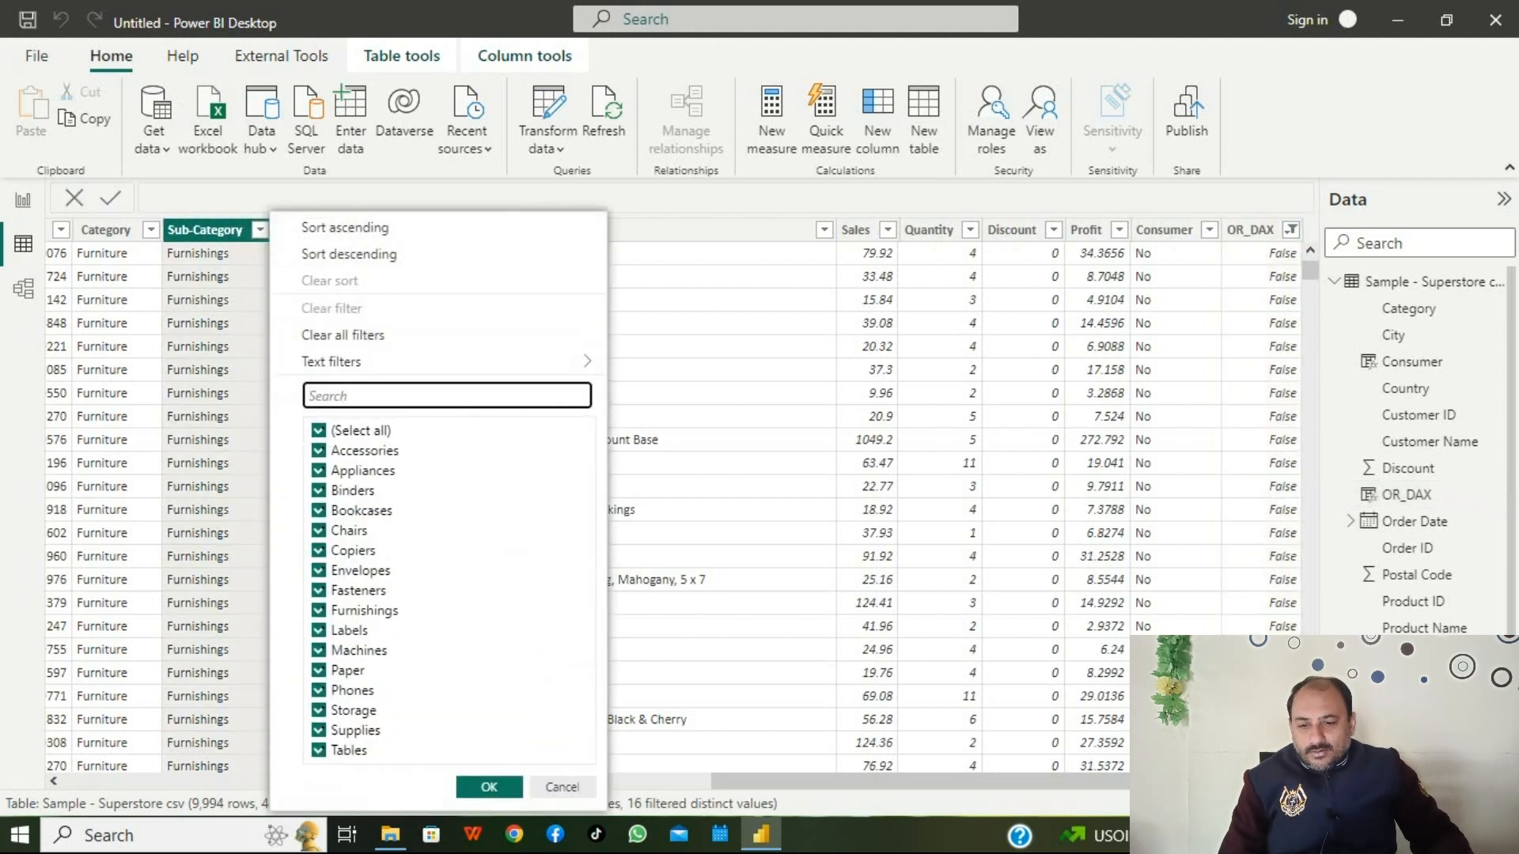
type("a")
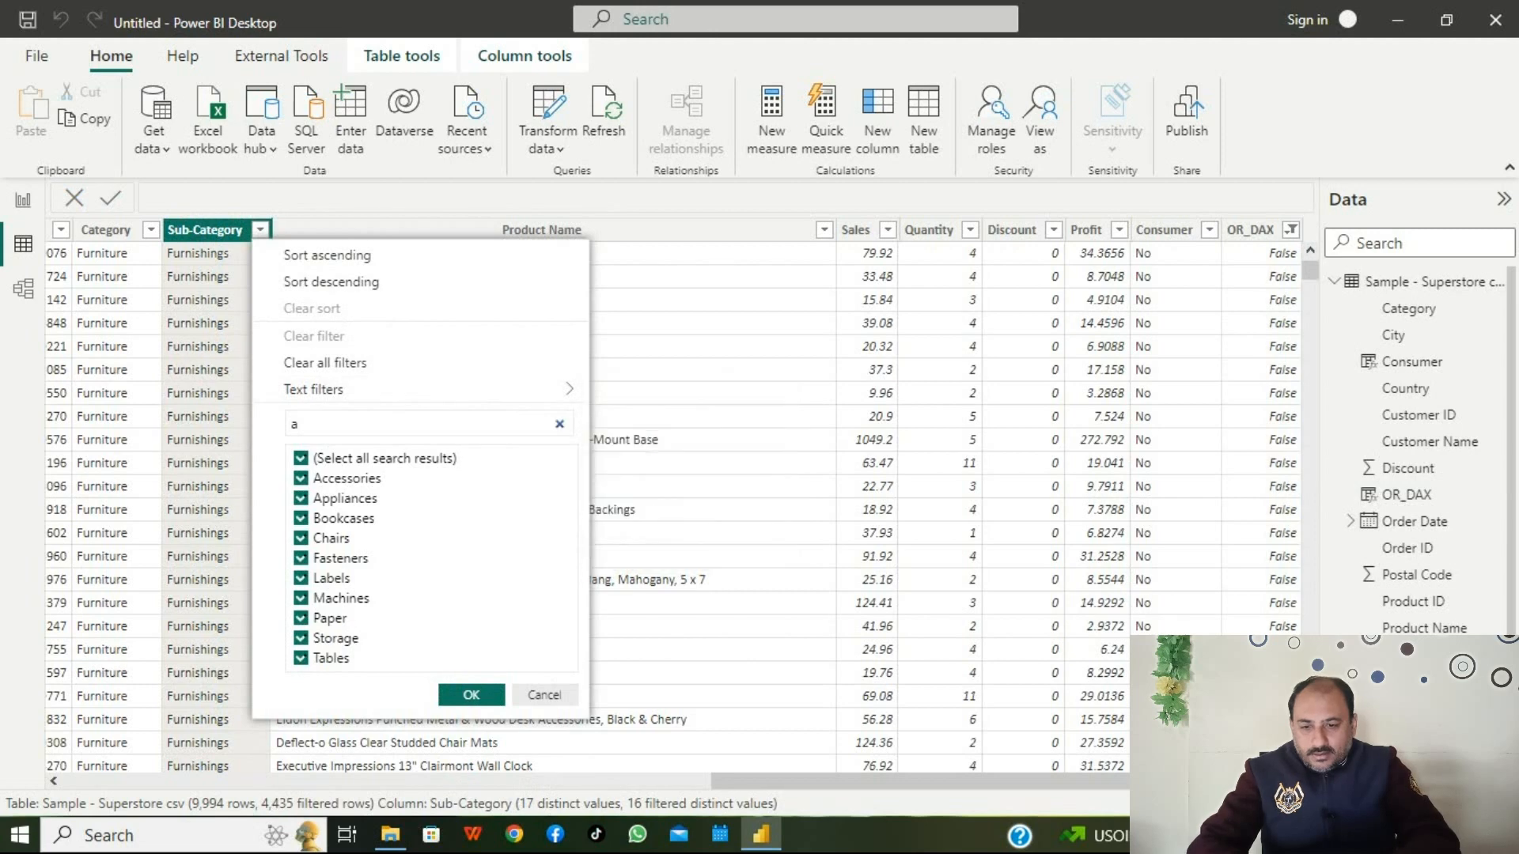
type("r")
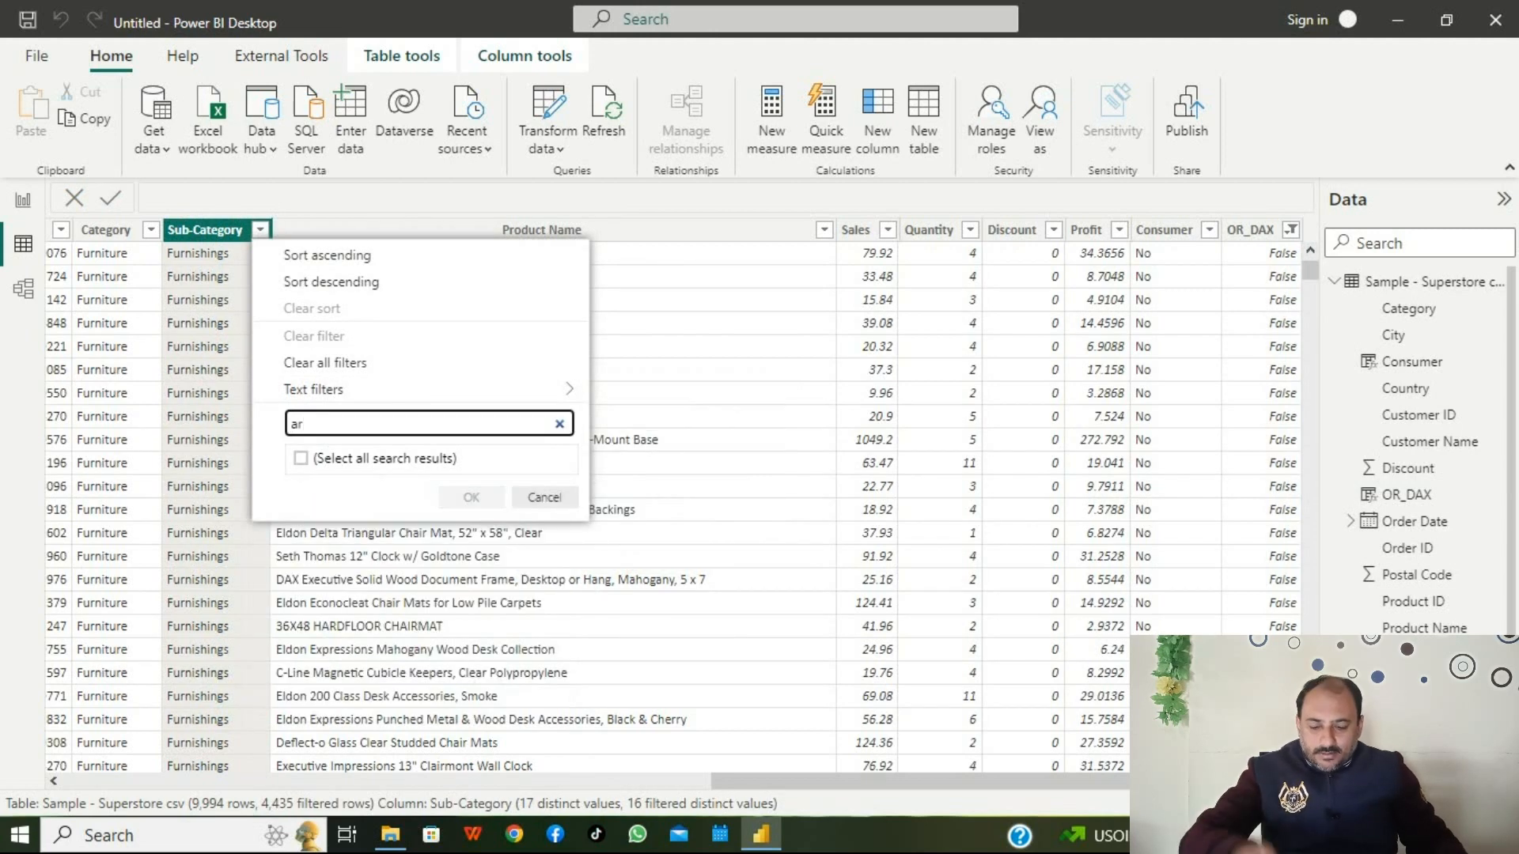
left_click(544, 497)
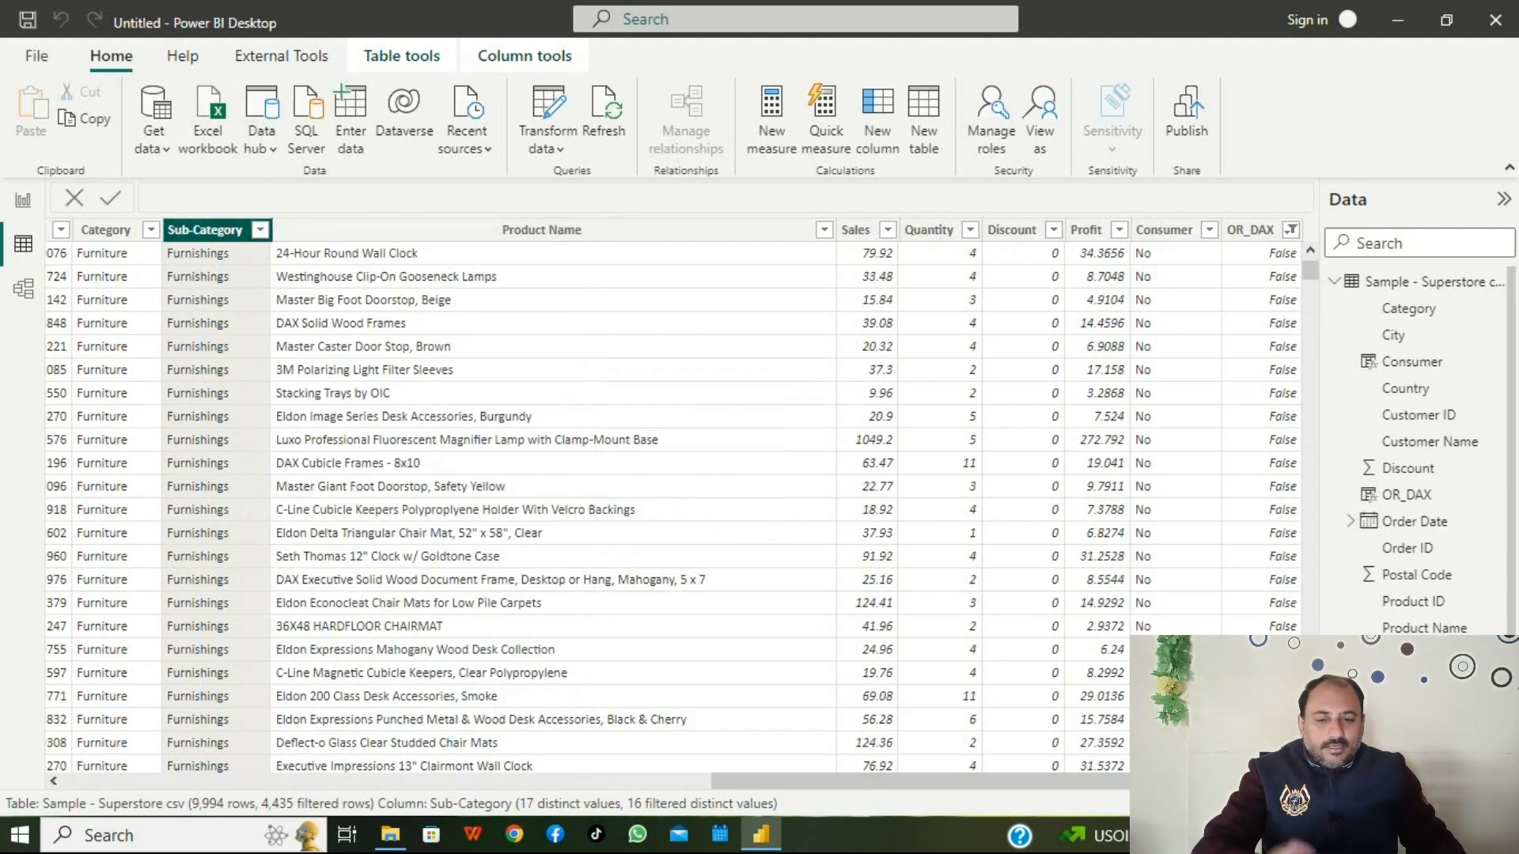
Step: Examine which Segment values are available among the rows where OR_DAX is False
left_click_drag(798, 781, 151, 781)
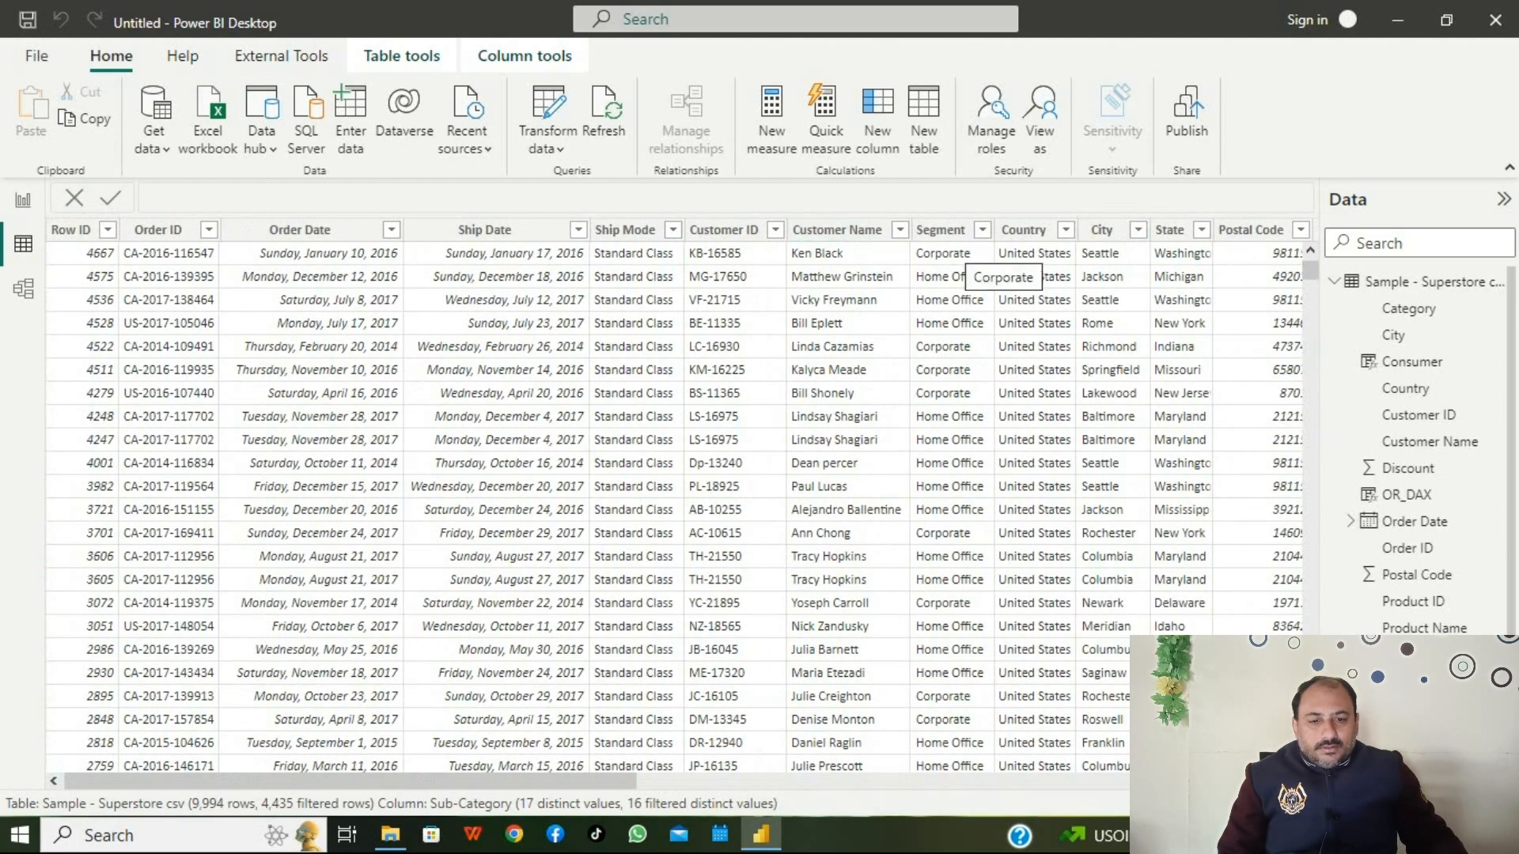
left_click(982, 230)
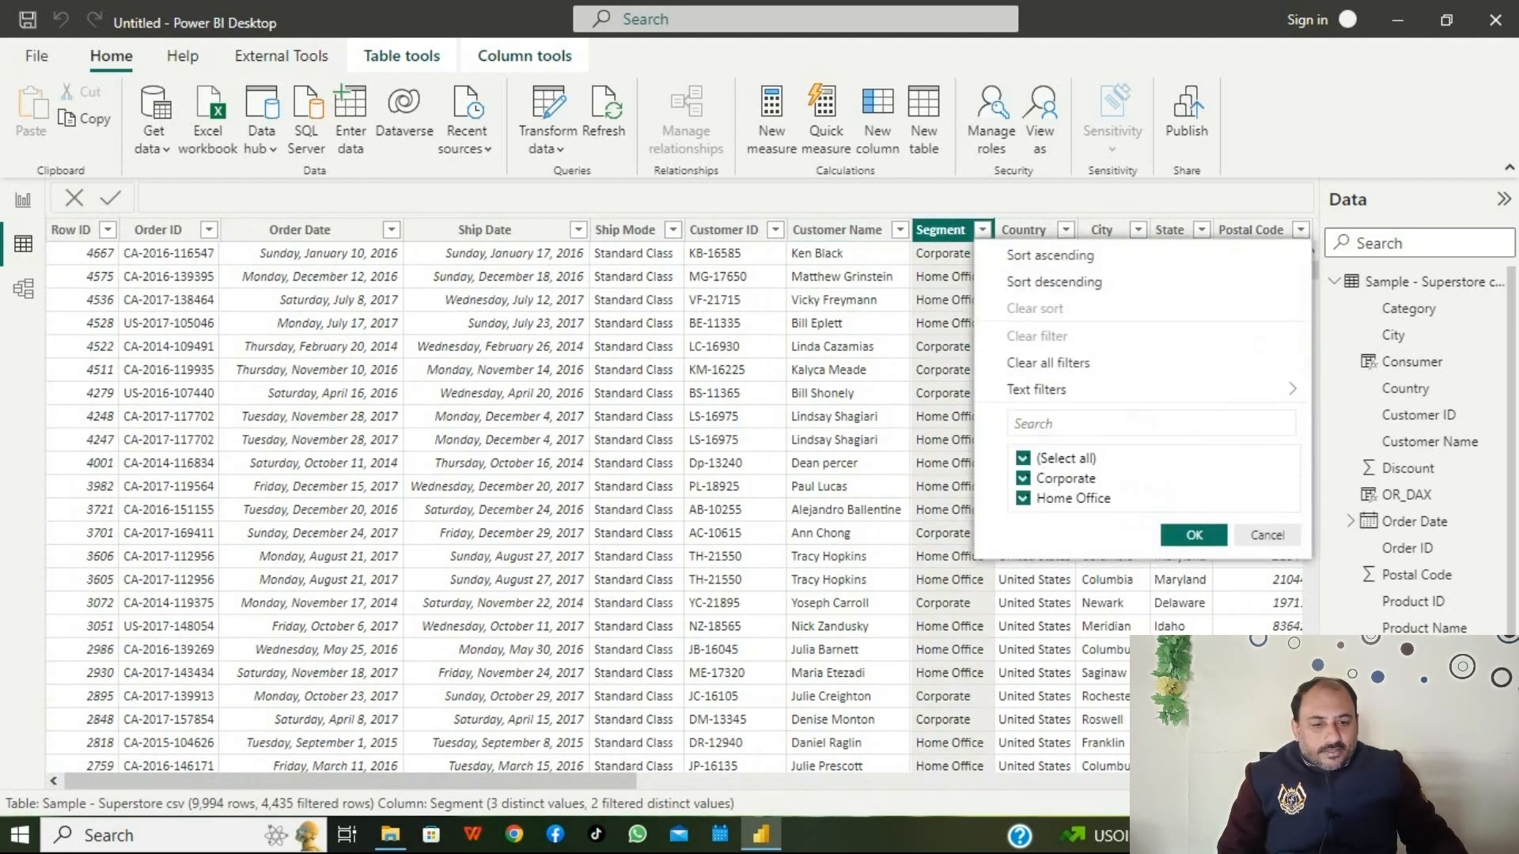